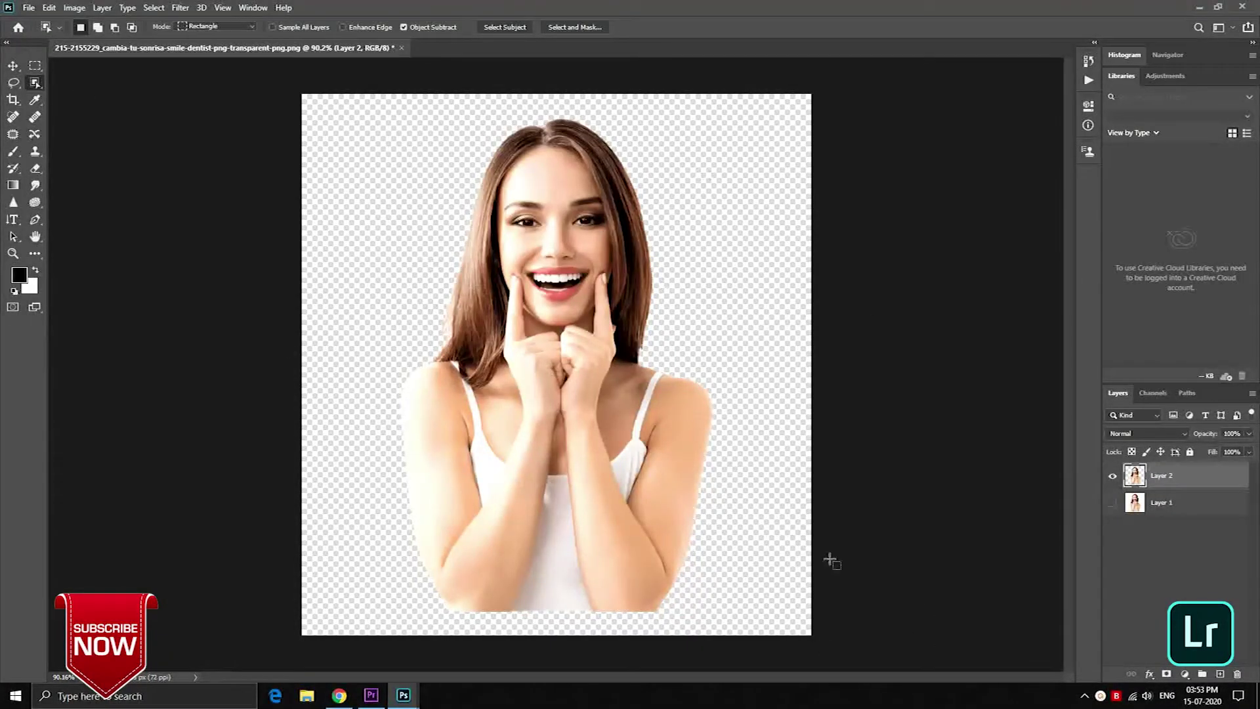
# Create a blank white 1200 × 1200 px, 100 ppi document, Untitled-1
pyautogui.click(13, 66)
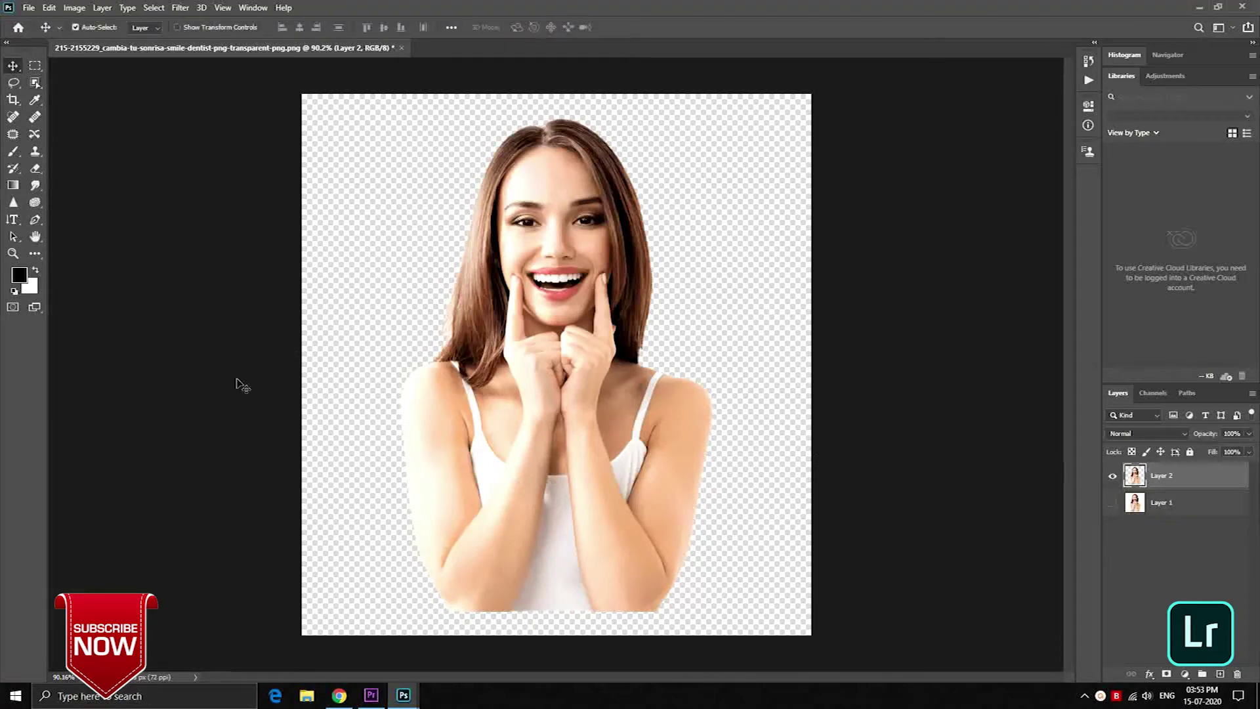
pyautogui.hotkey('ctrl', 'n')
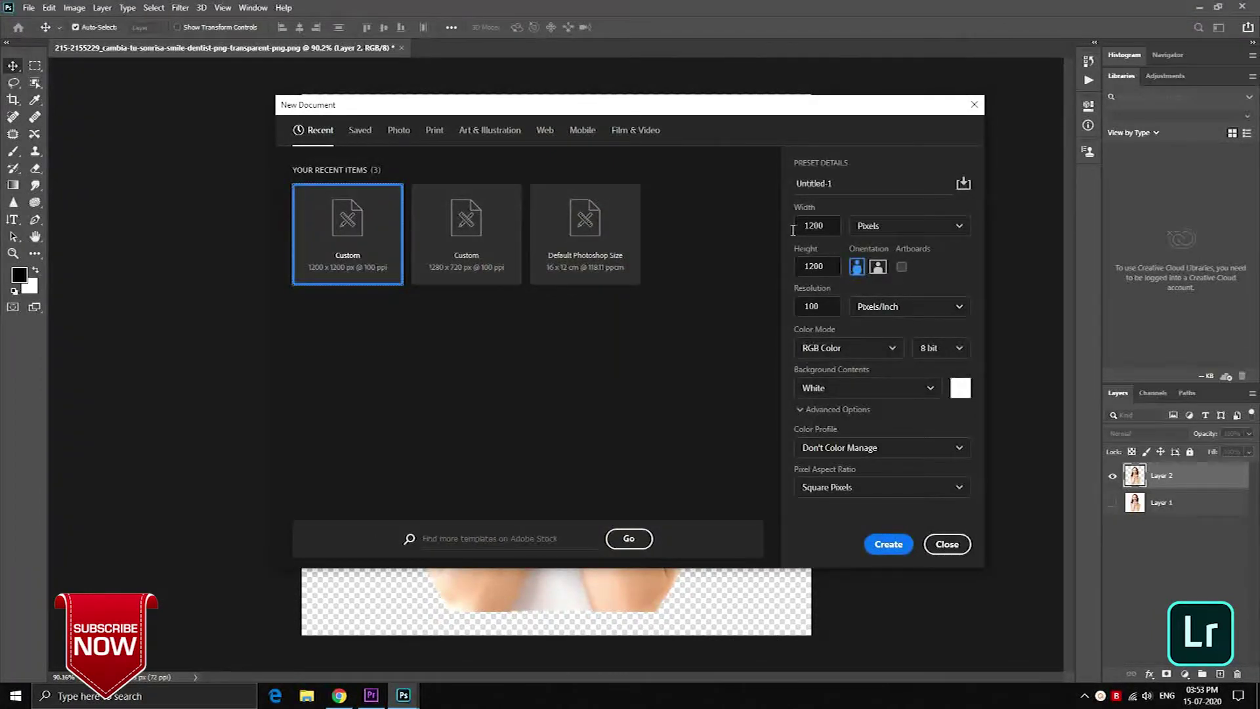
pyautogui.click(888, 545)
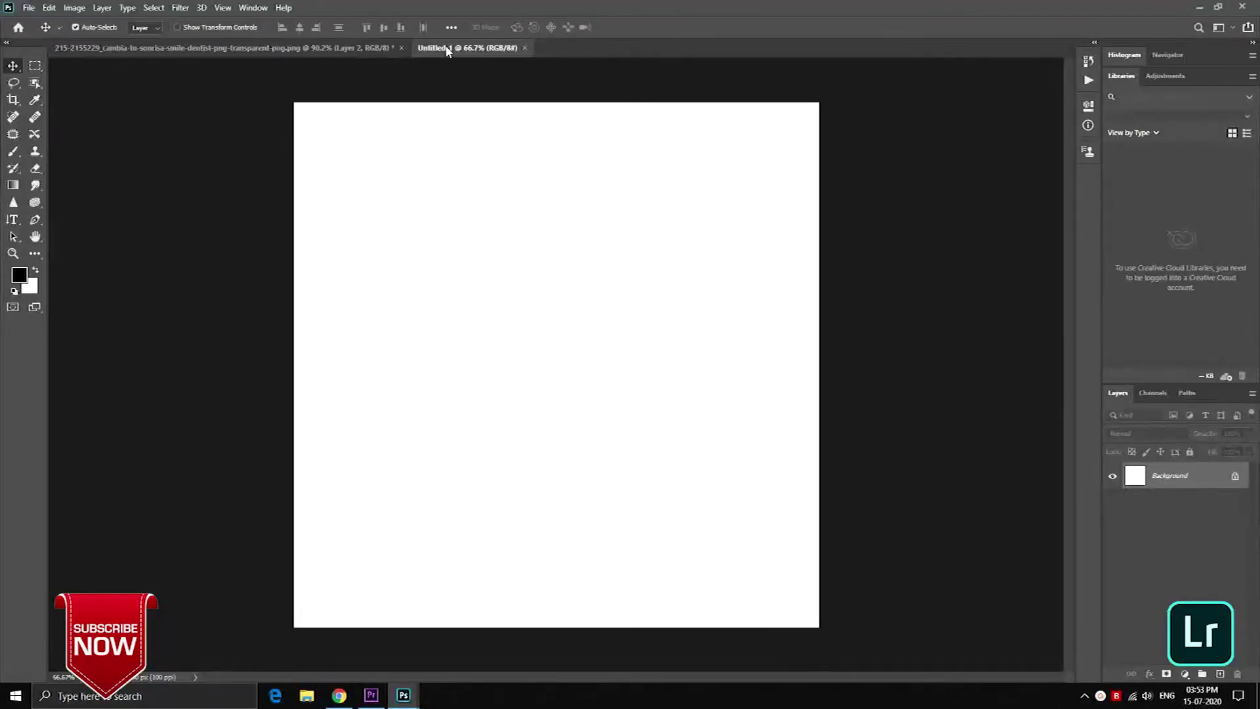
pyautogui.click(29, 8)
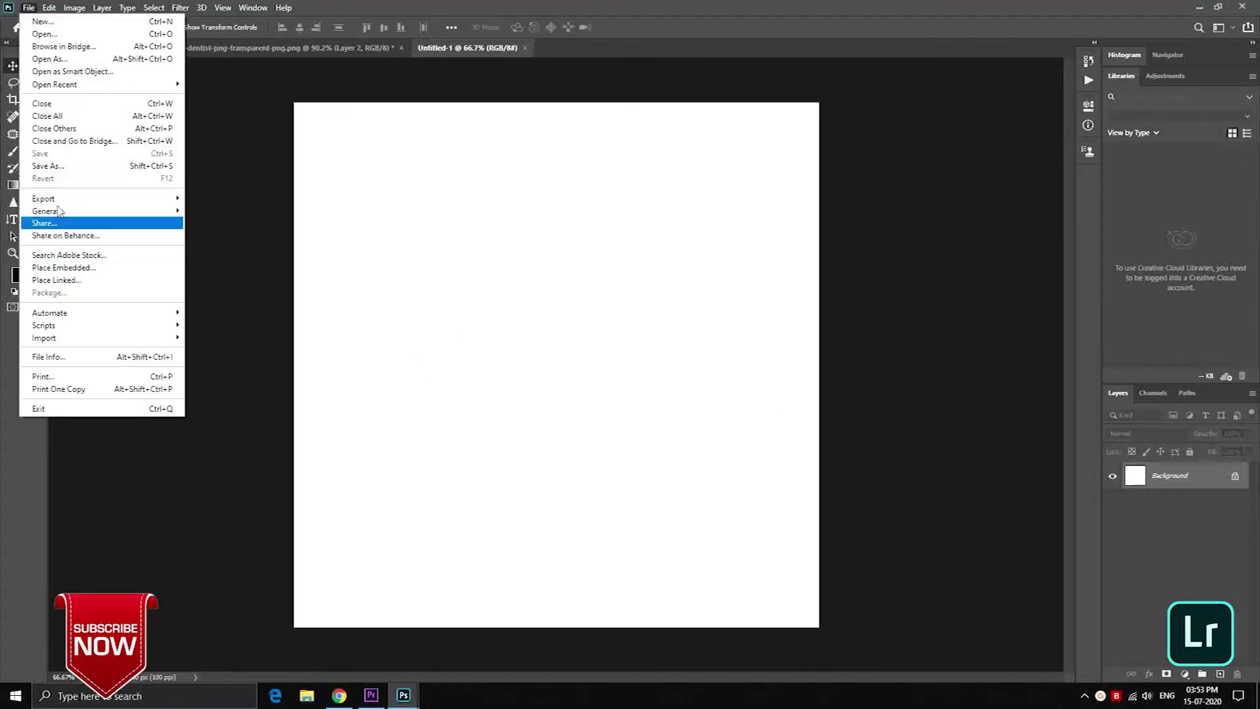
# Add an orange Solid Color fill layer, hex f3af45, covering the new document
pyautogui.click(353, 343)
pyautogui.click(1184, 674)
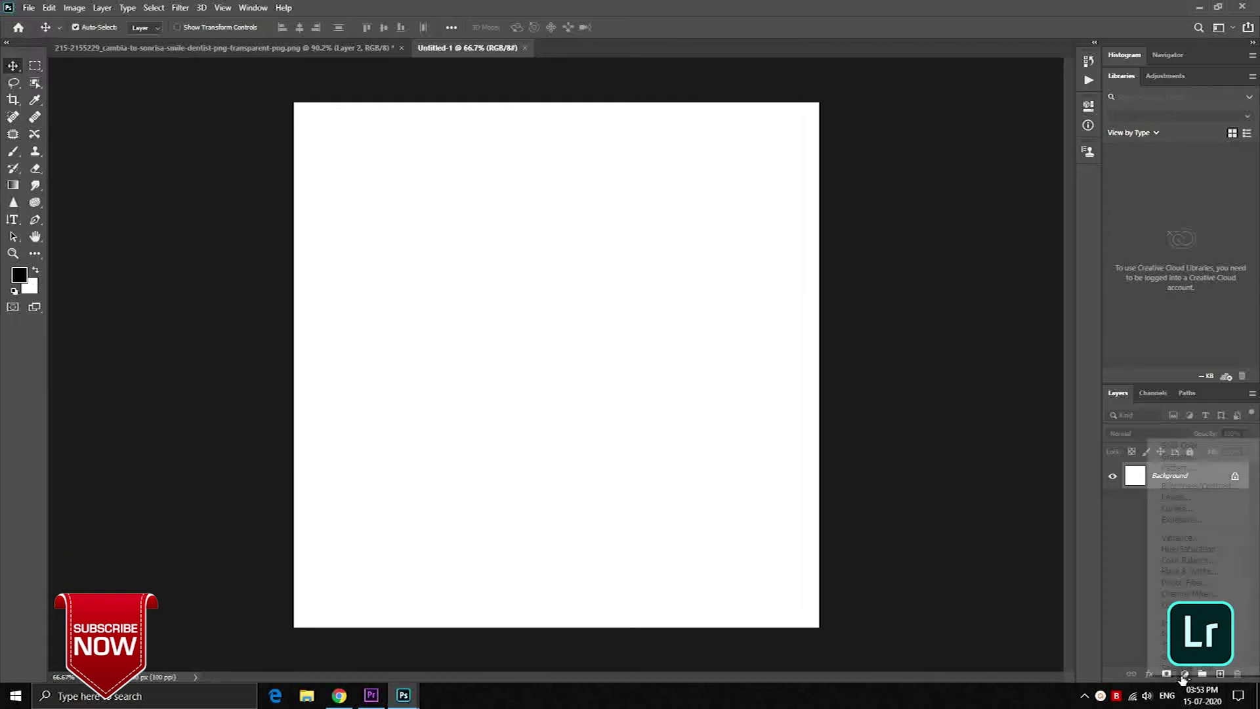
pyautogui.click(1184, 446)
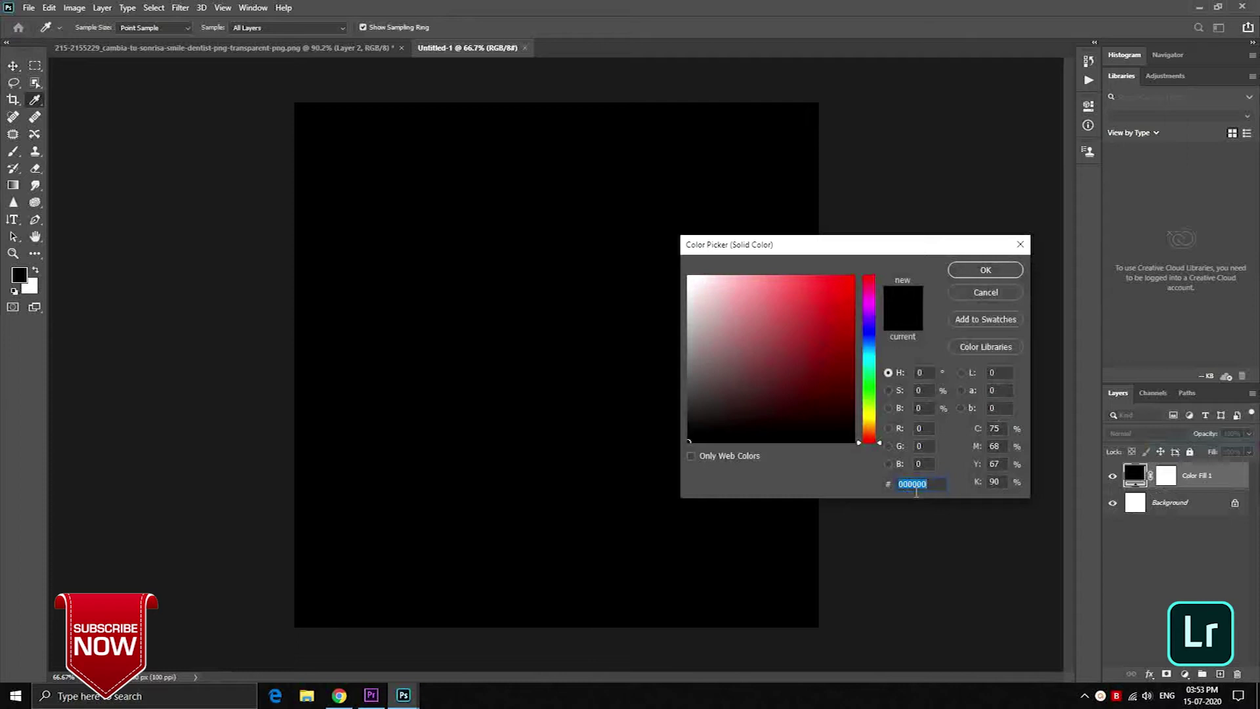
pyautogui.write('f3')
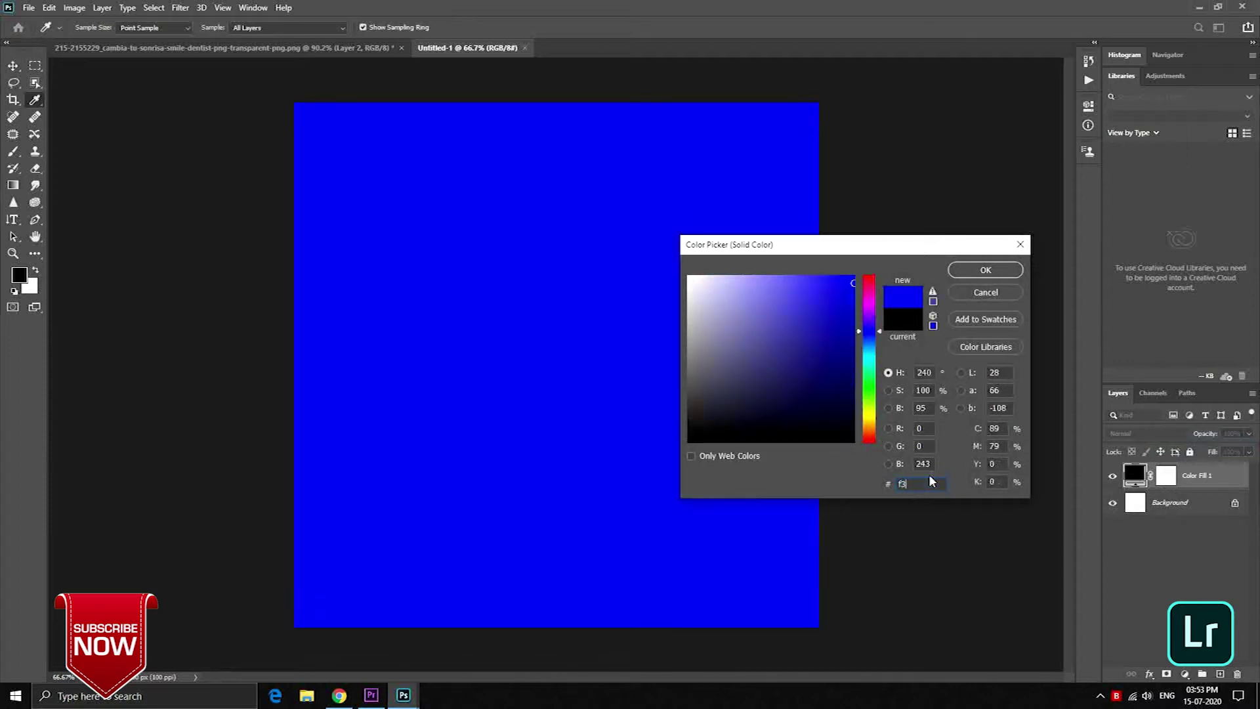
pyautogui.write('a4')
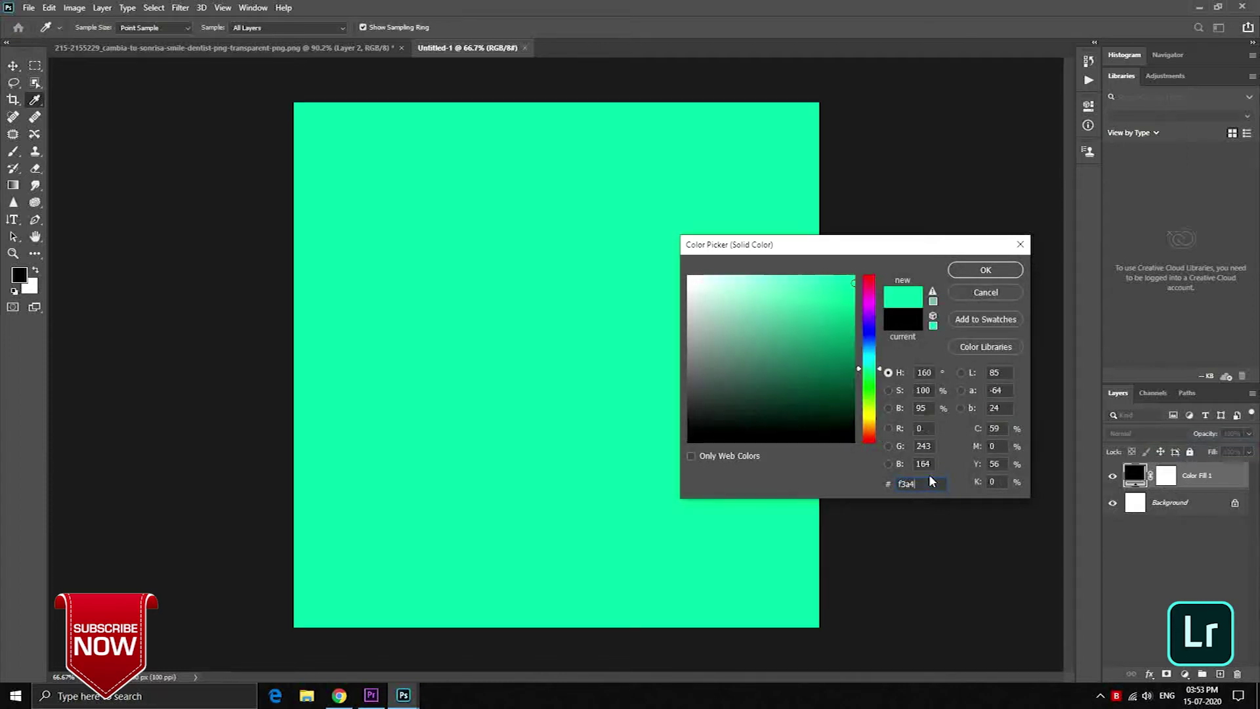
pyautogui.press('BackSpace')
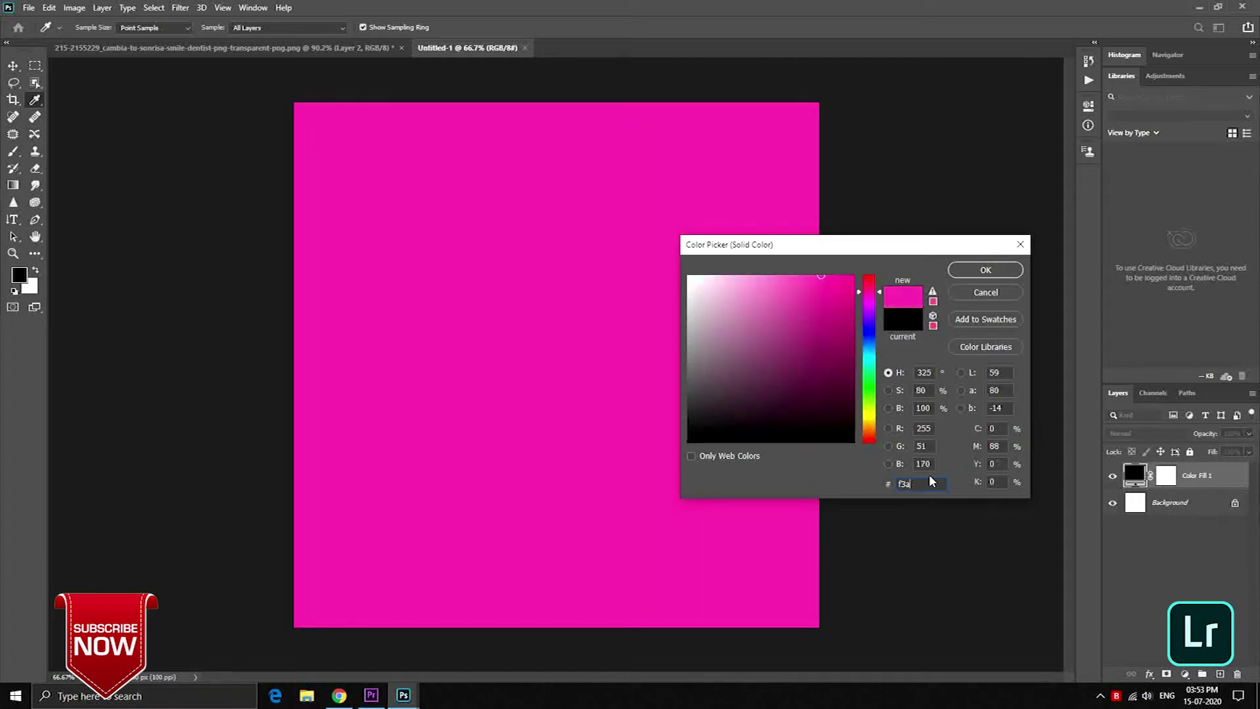
pyautogui.write('f45')
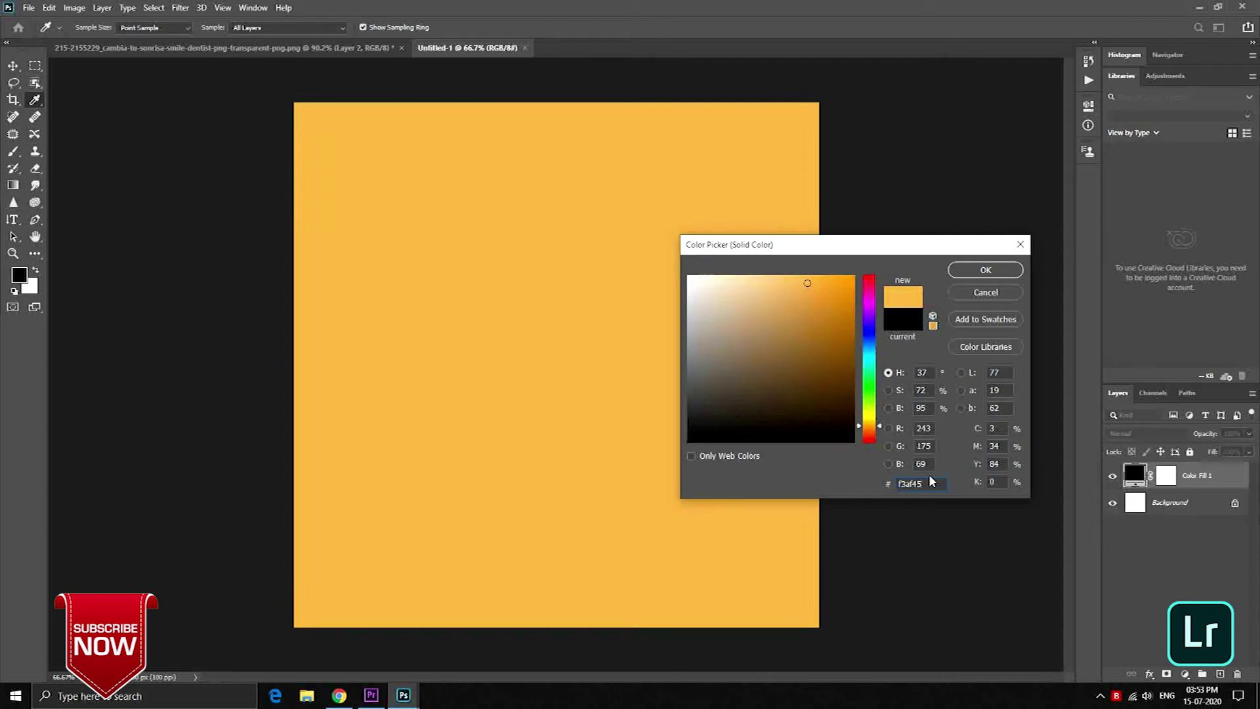
pyautogui.click(985, 270)
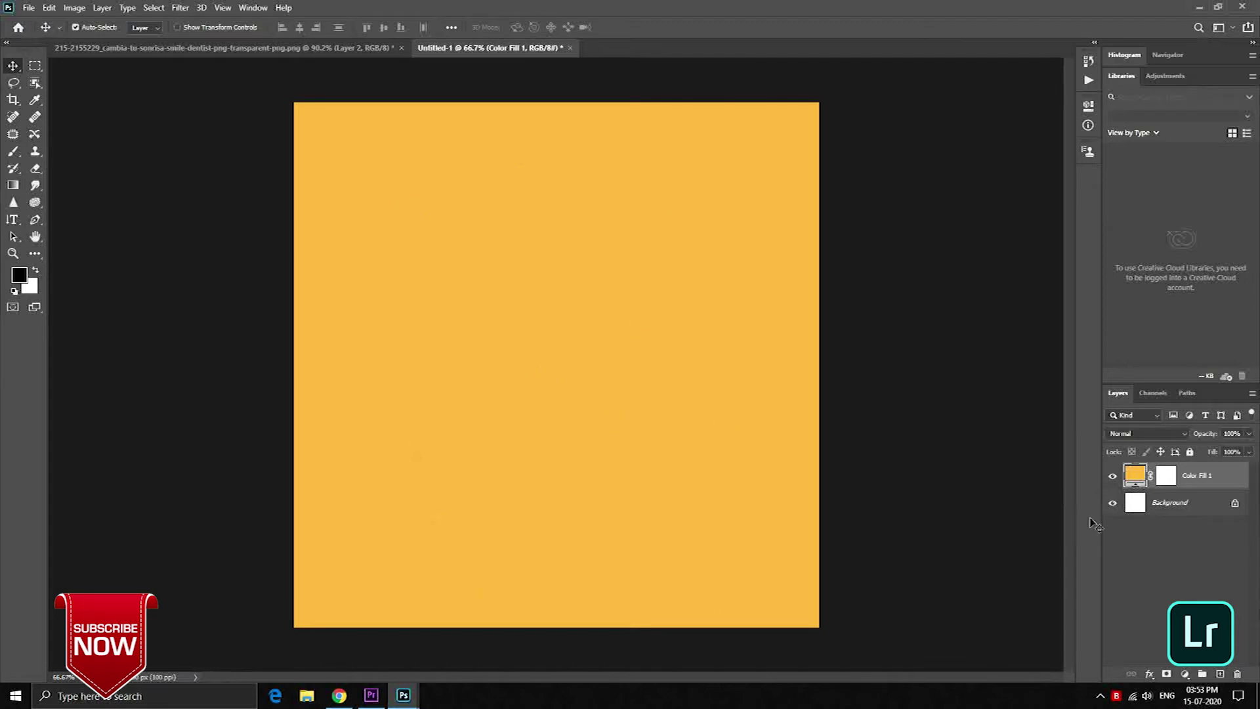
# Deepen the fill layer's colour to the mustard tone c78b2c
pyautogui.doubleClick(1133, 478)
pyautogui.click(830, 280)
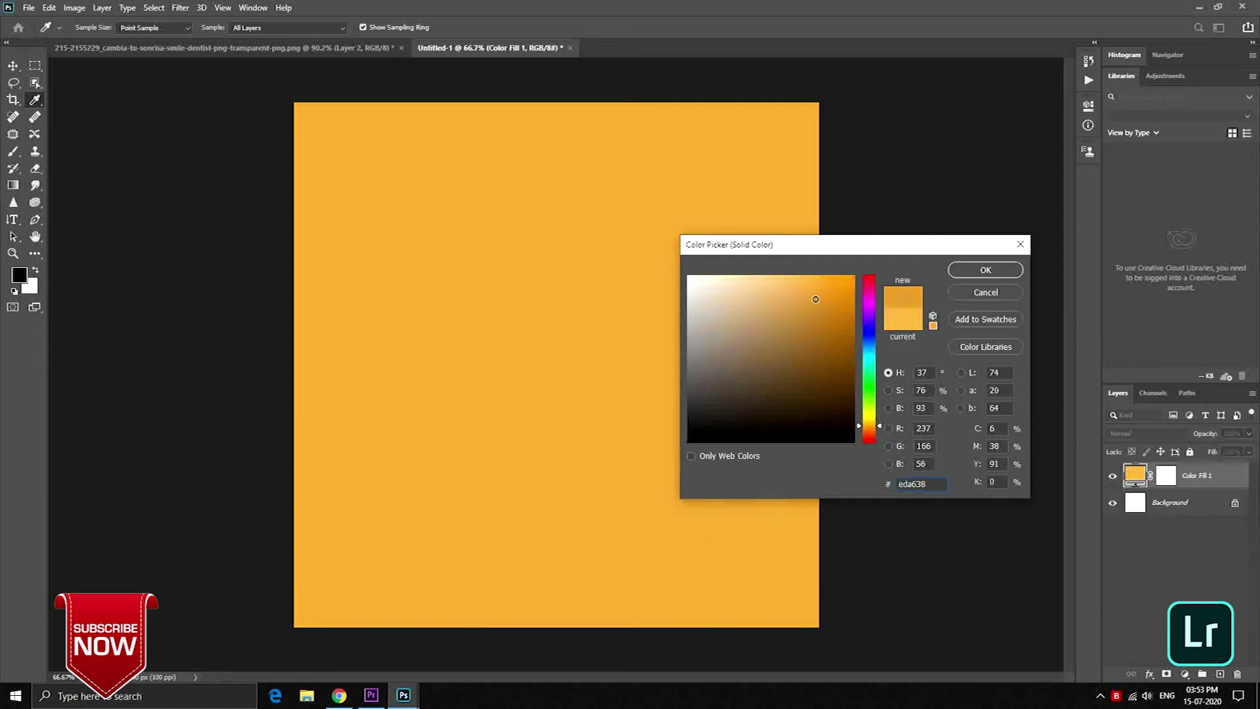
pyautogui.moveTo(820, 280); pyautogui.dragTo(817, 313)
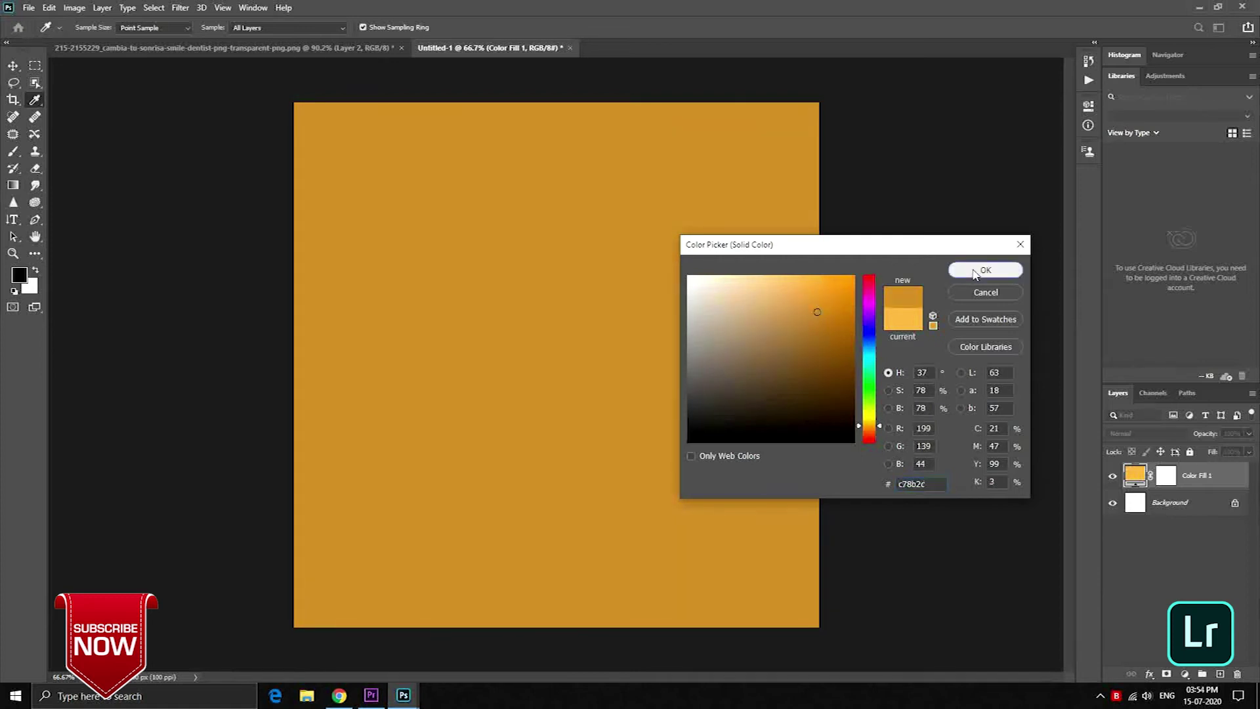
pyautogui.click(986, 270)
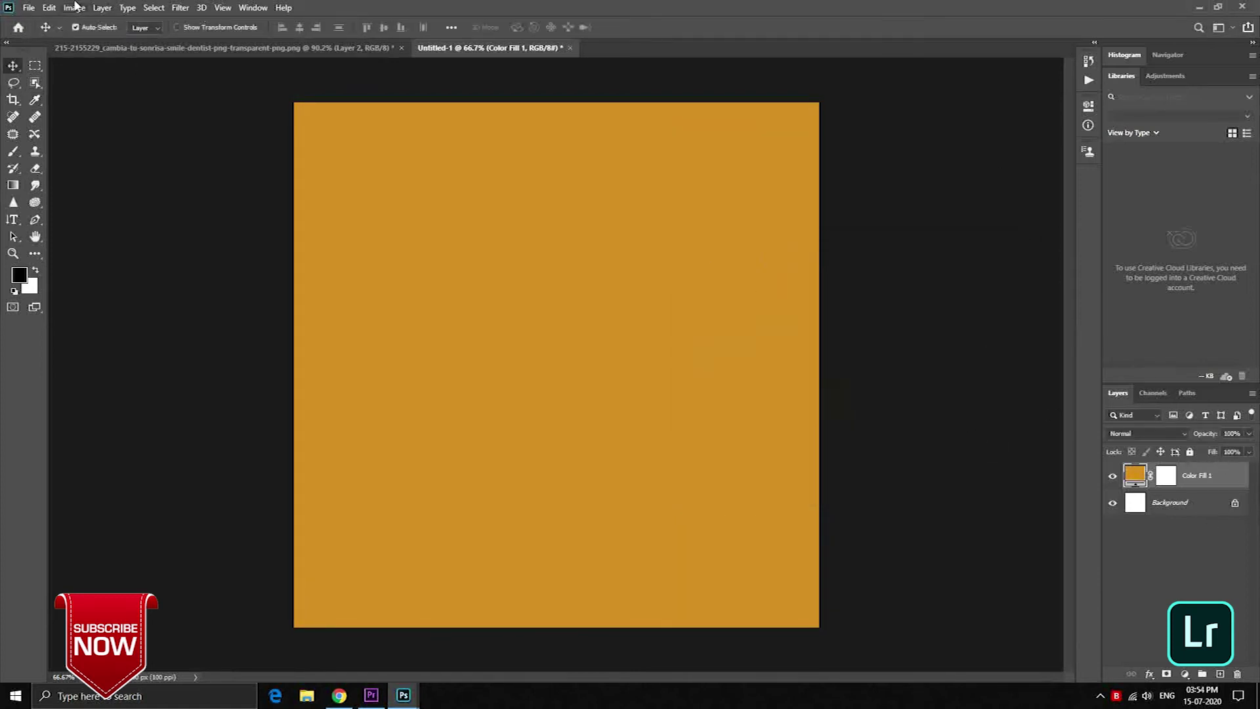
# Place brush.png as a linked layer, scaled down and centred on the mustard background
pyautogui.click(29, 8)
pyautogui.click(66, 280)
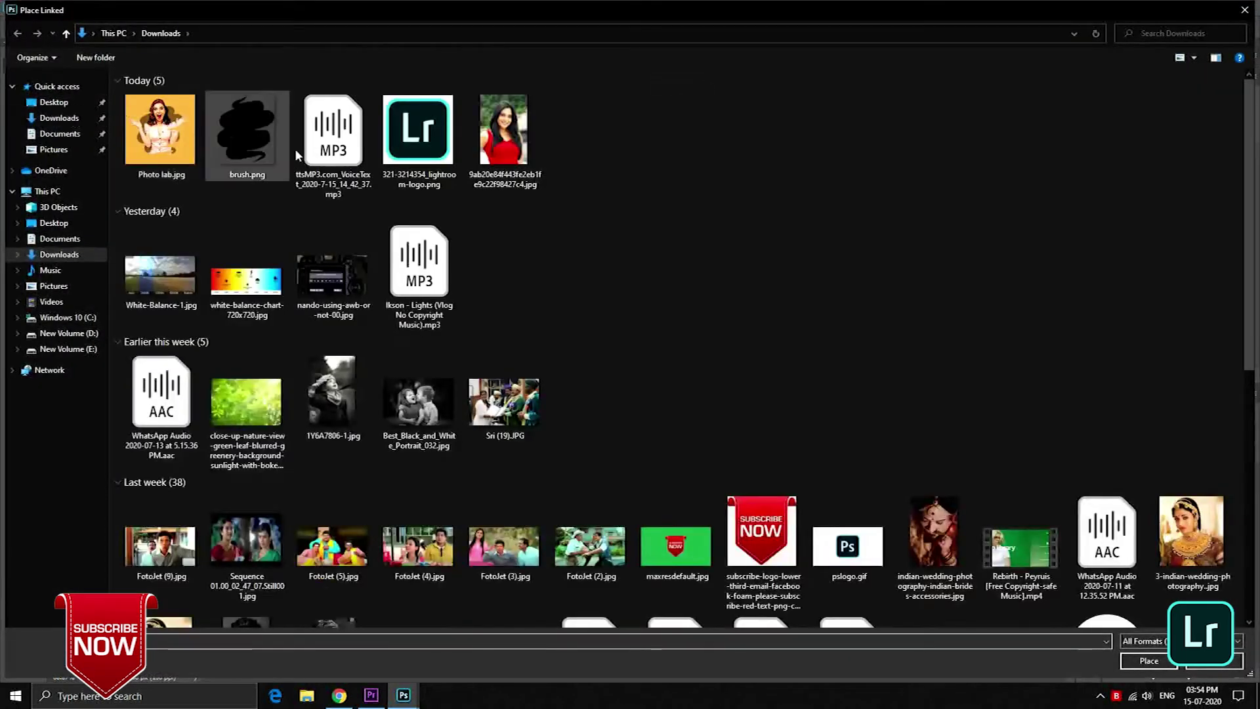
pyautogui.doubleClick(264, 144)
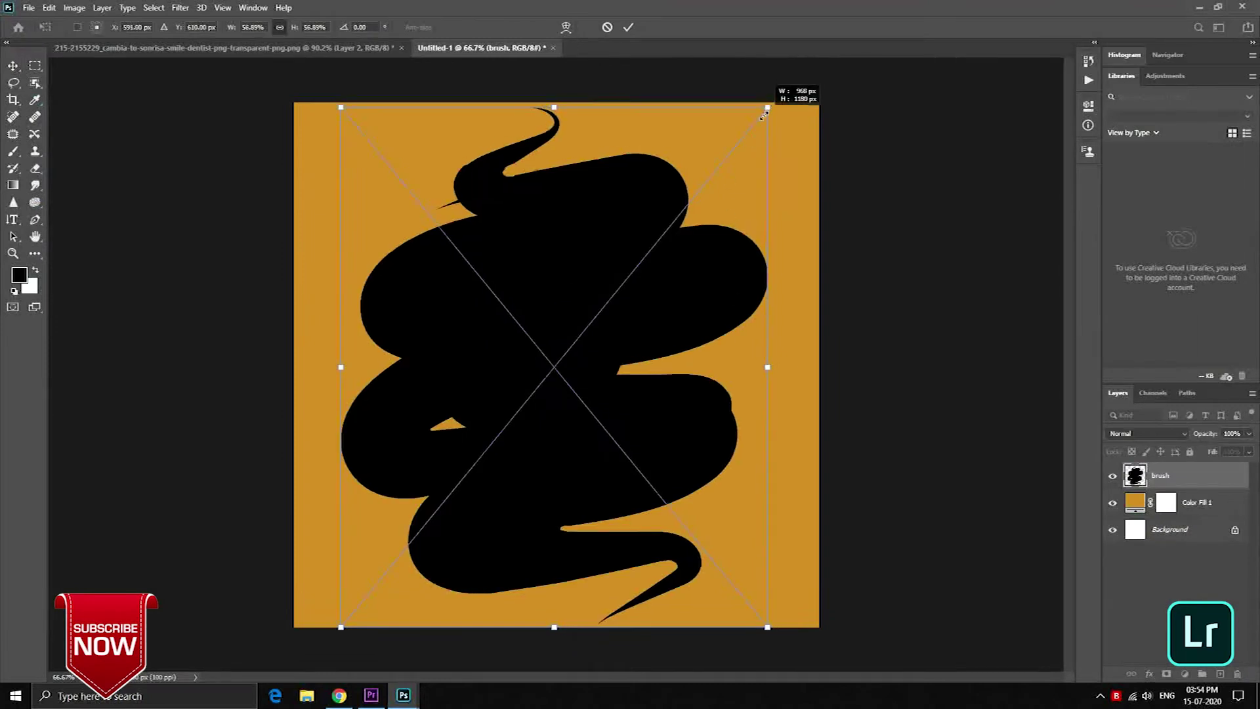
pyautogui.moveTo(771, 102); pyautogui.dragTo(726, 161)
pyautogui.moveTo(555, 377); pyautogui.dragTo(578, 349)
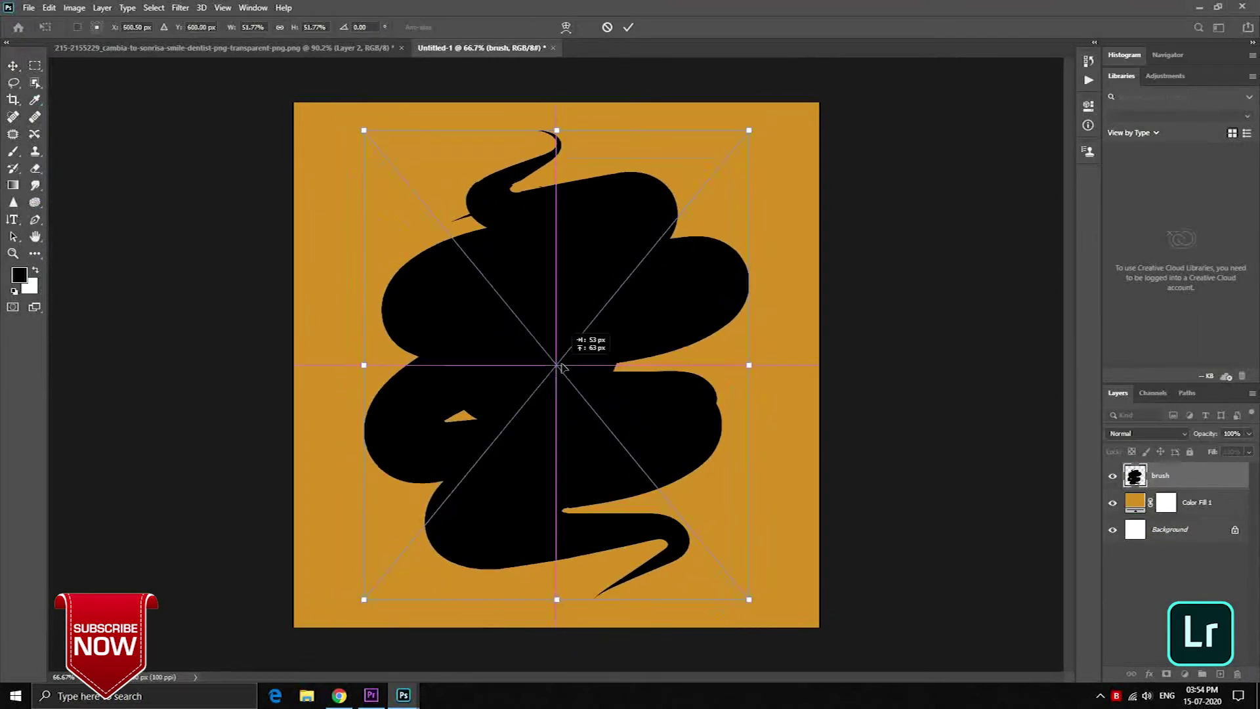
pyautogui.press('Return')
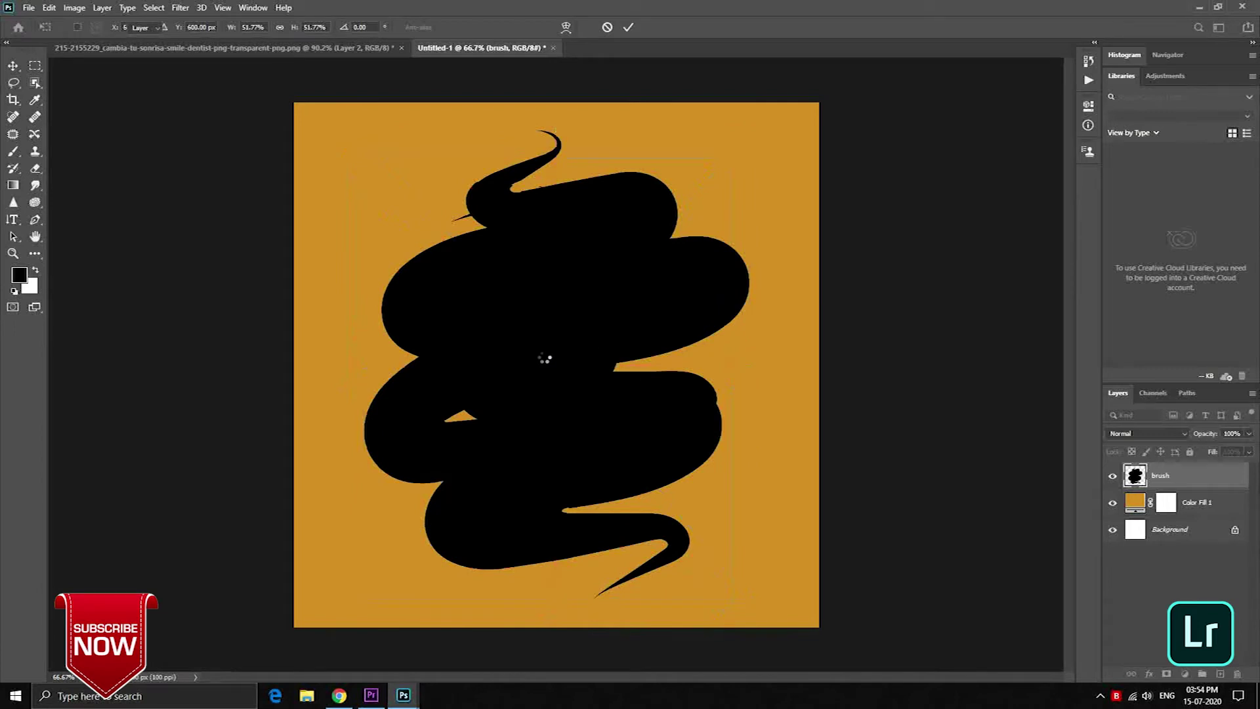
pyautogui.moveTo(548, 368); pyautogui.dragTo(554, 370)
pyautogui.click(1113, 477)
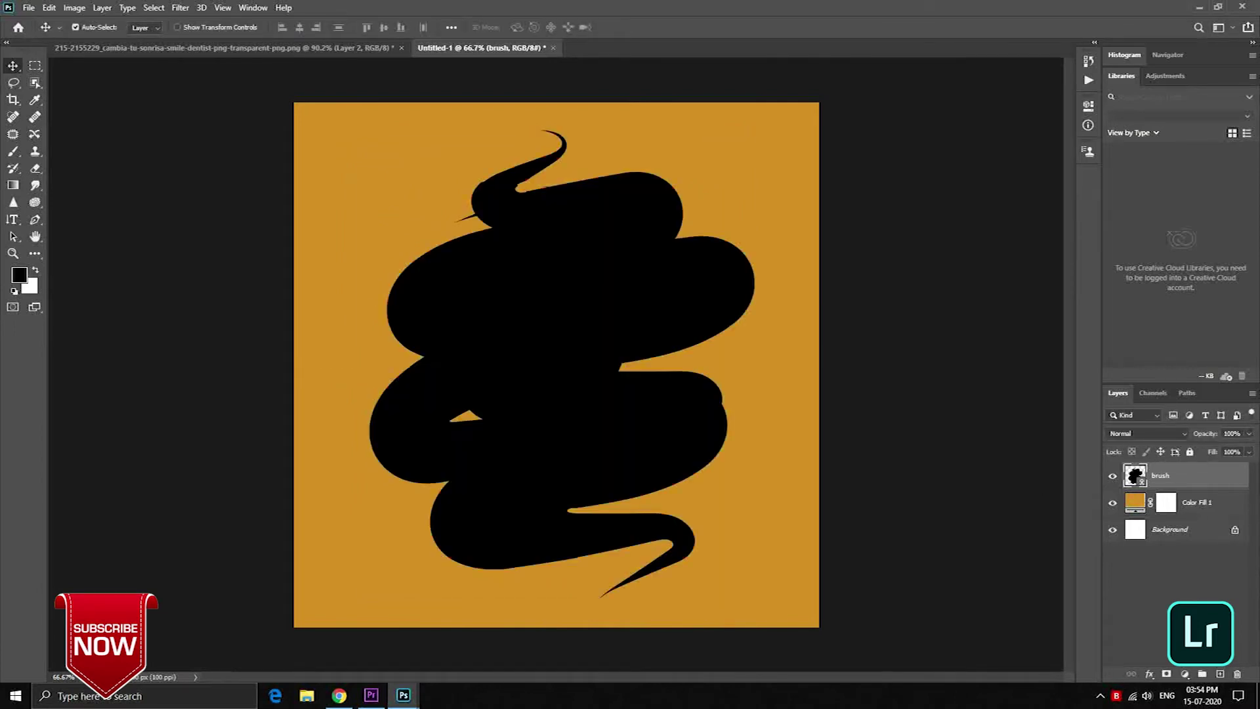
# Add a dark brown Solid Color fill layer, Color Fill 2, above the brush stroke
pyautogui.click(1184, 674)
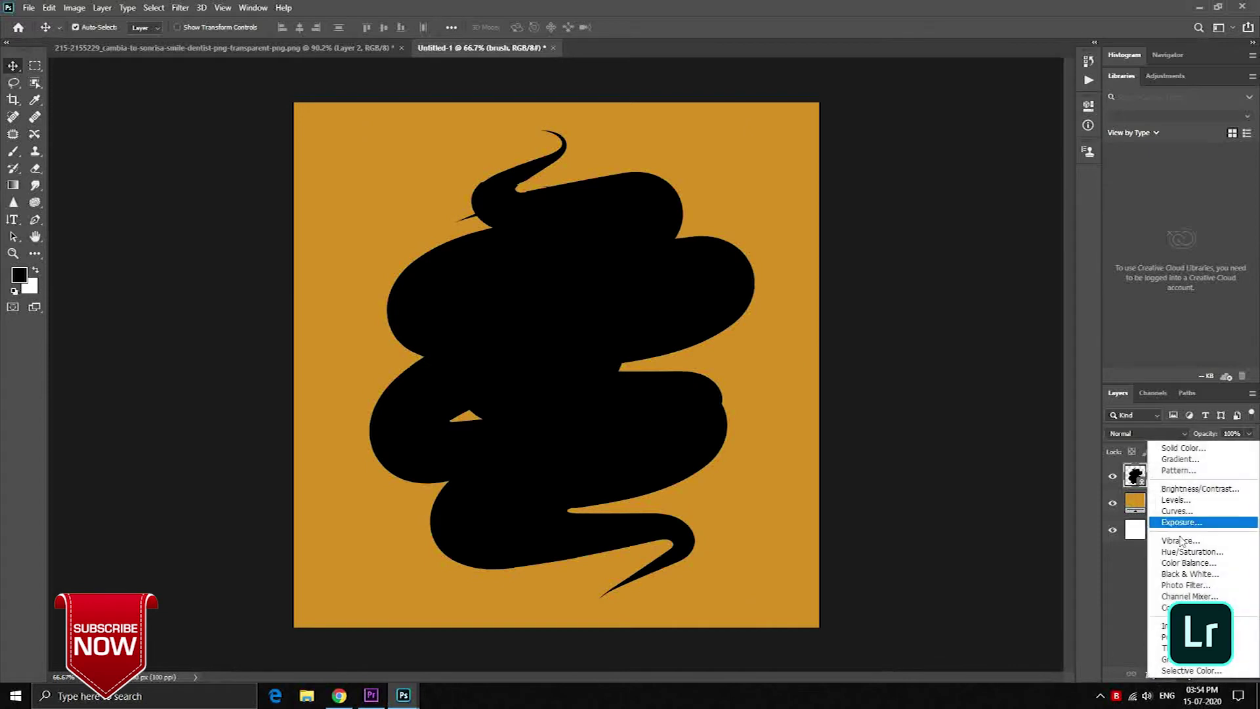
pyautogui.click(1183, 448)
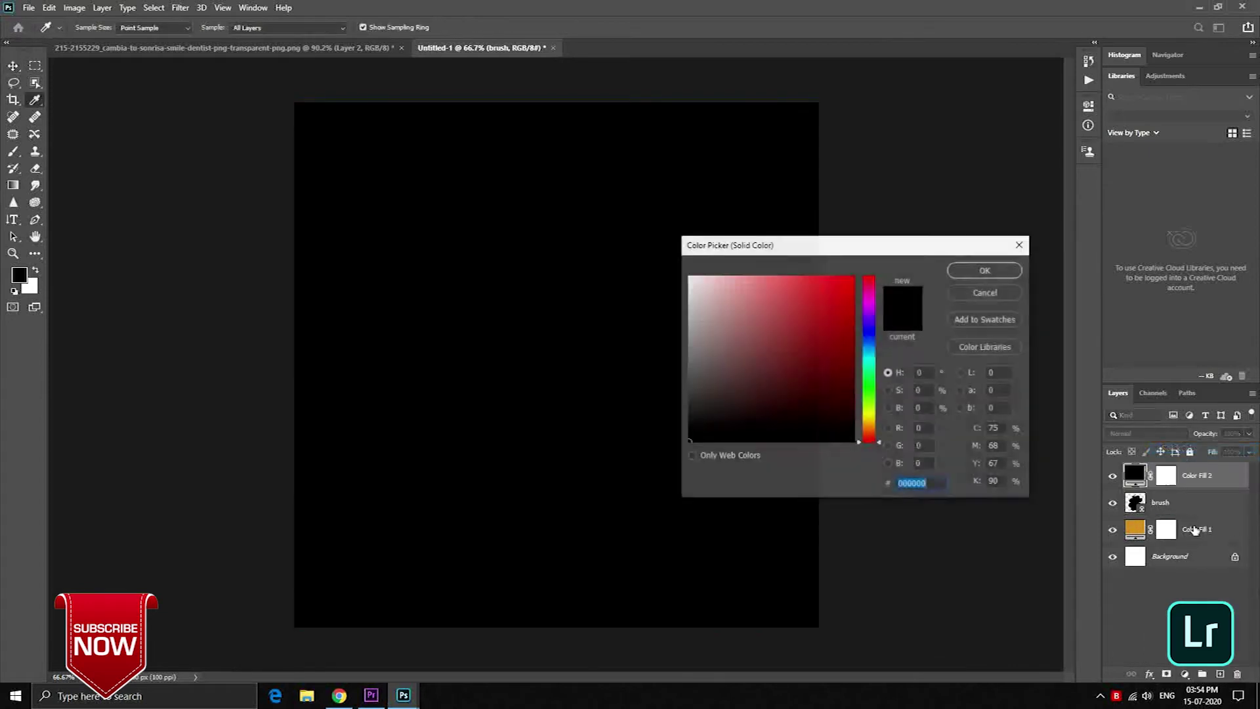
pyautogui.click(872, 432)
pyautogui.click(838, 364)
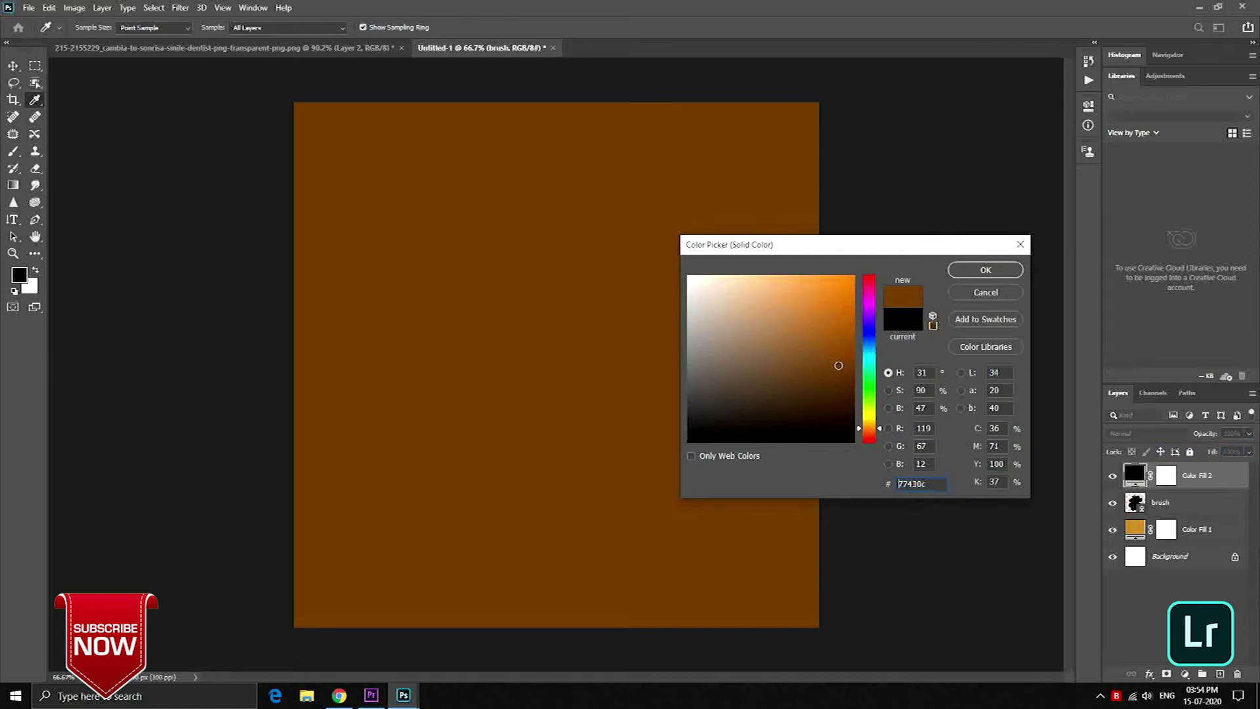
pyautogui.press('Return')
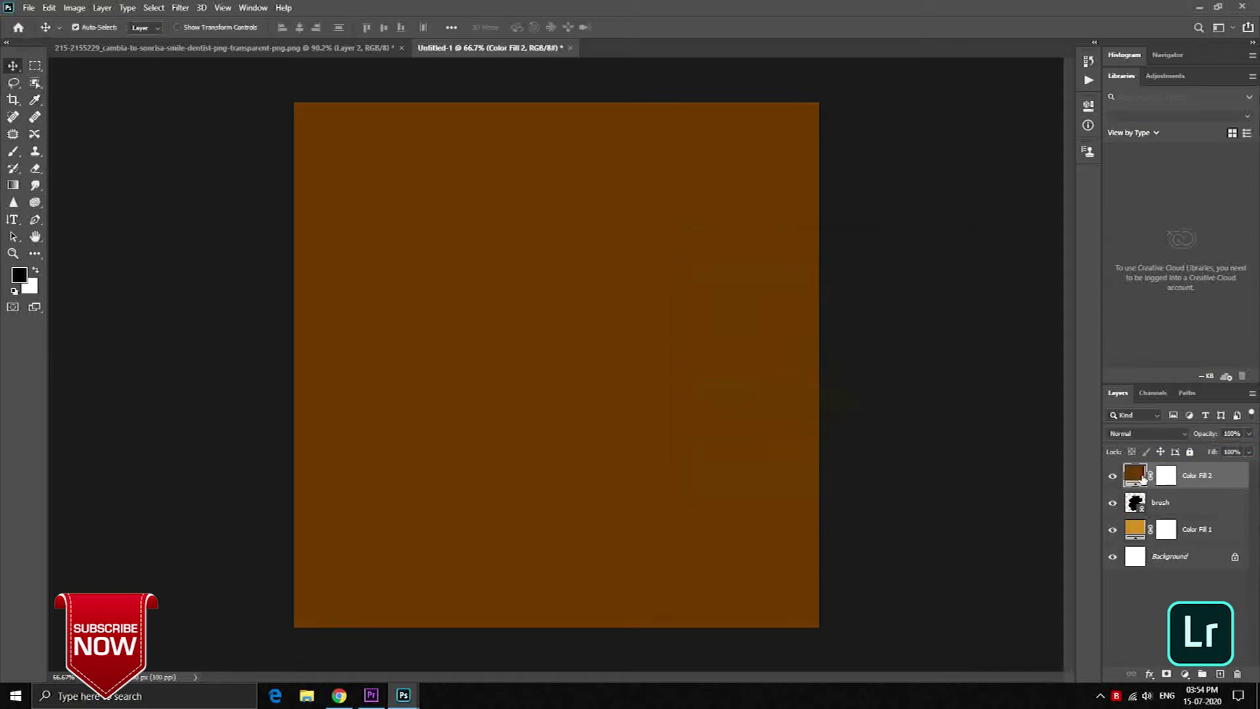
# Clip Color Fill 2 to the brush layer and merge both into one layer
pyautogui.rightClick(1138, 476)
pyautogui.click(1031, 468)
pyautogui.rightClick(1201, 476)
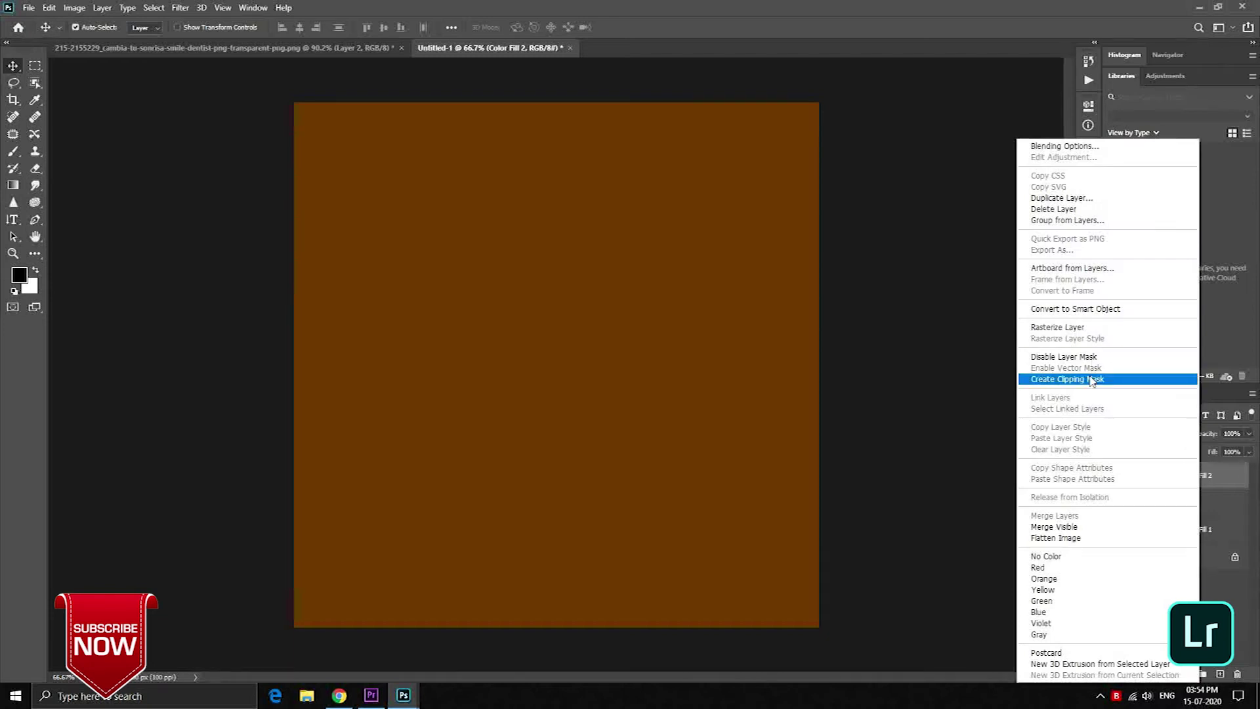
pyautogui.click(1093, 328)
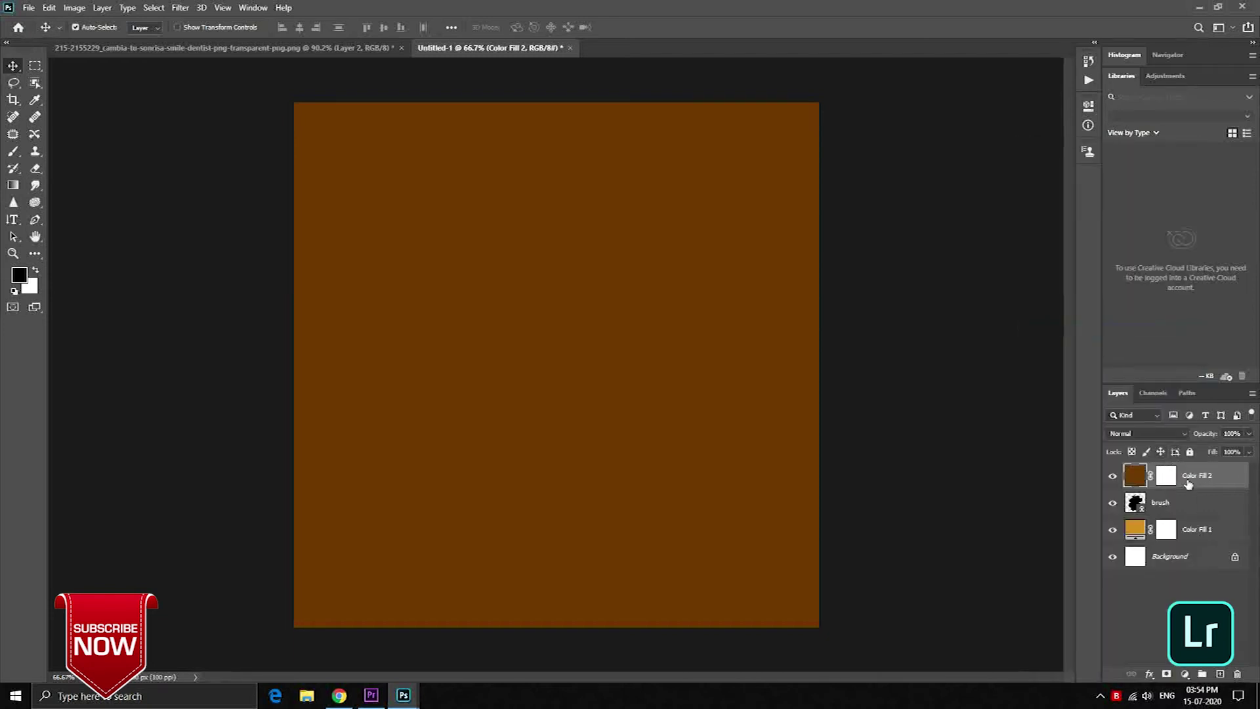
pyautogui.rightClick(1189, 484)
pyautogui.click(1070, 378)
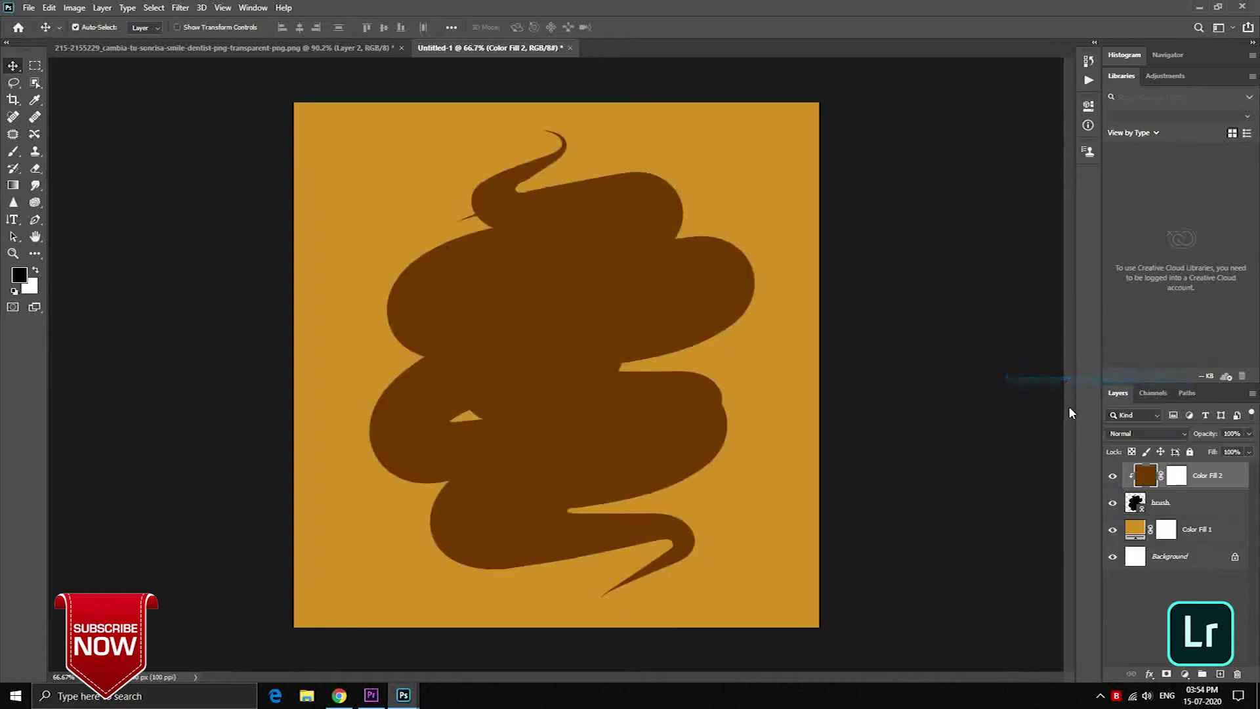
pyautogui.click(1112, 476)
pyautogui.click(1179, 481)
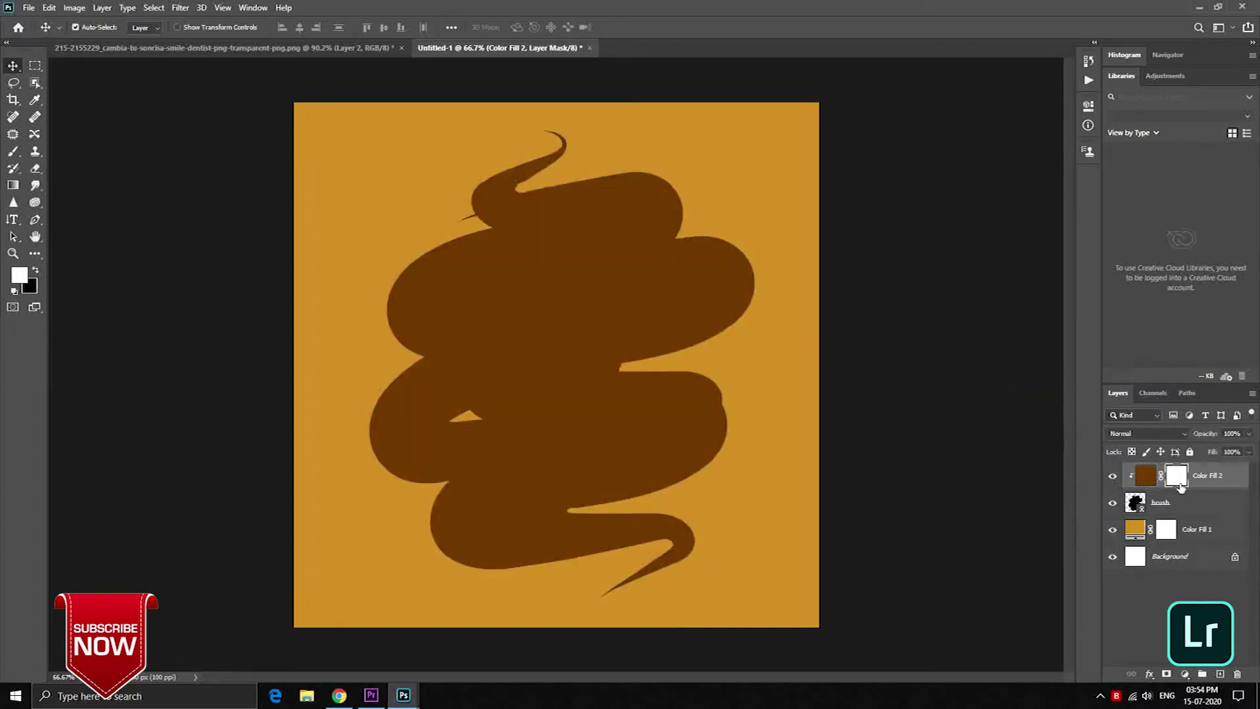
pyautogui.click(1180, 512)
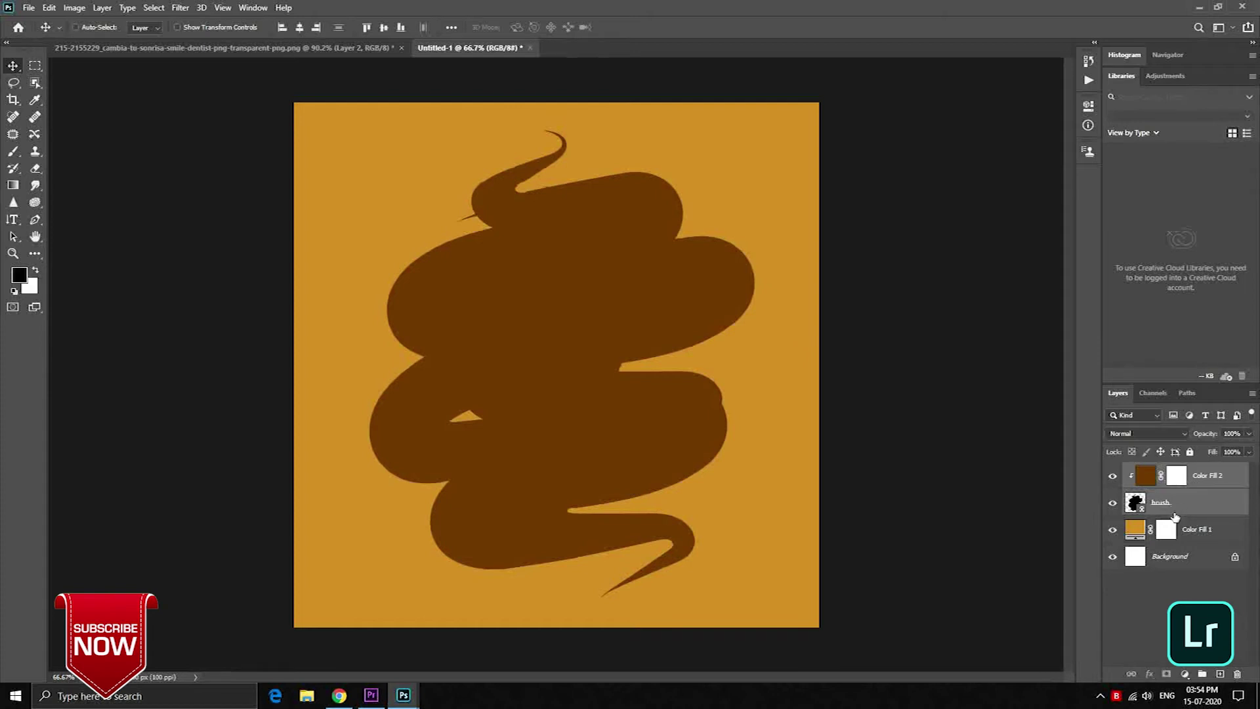
pyautogui.hotkey('ctrl', 'e')
pyautogui.click(1113, 474)
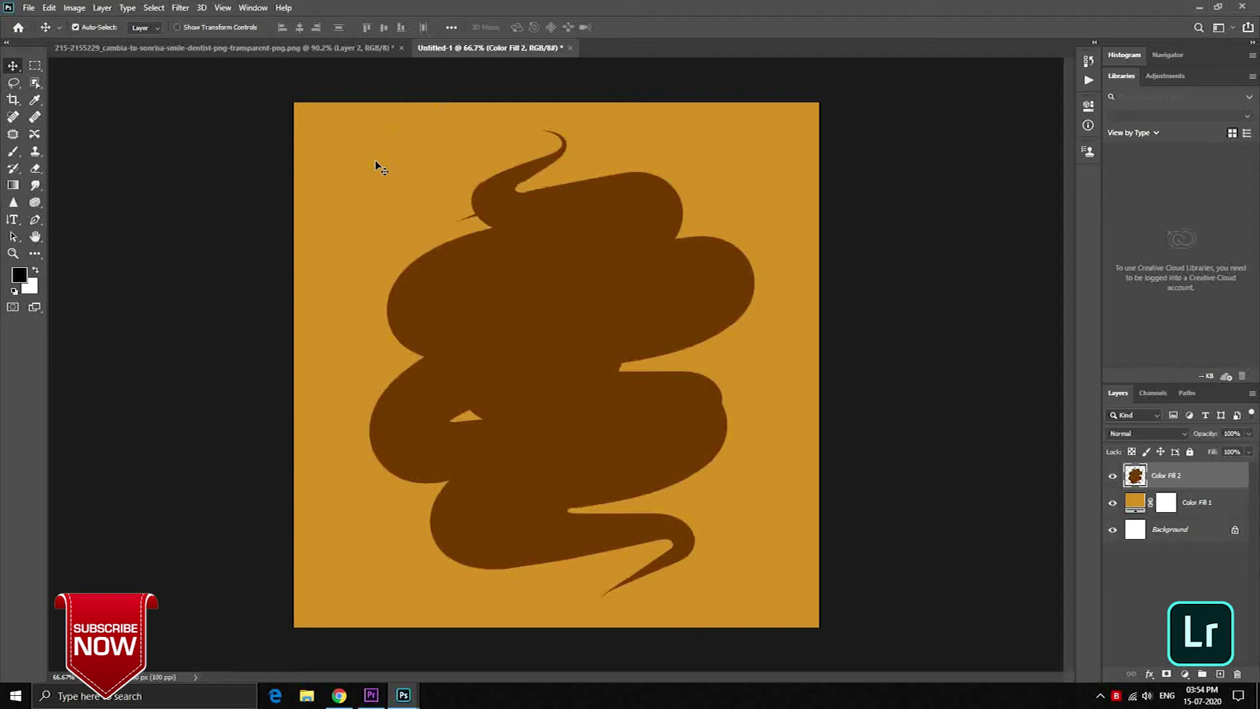
# Show the cut-out woman layer and drag it into the poster over the brown stroke
pyautogui.click(241, 54)
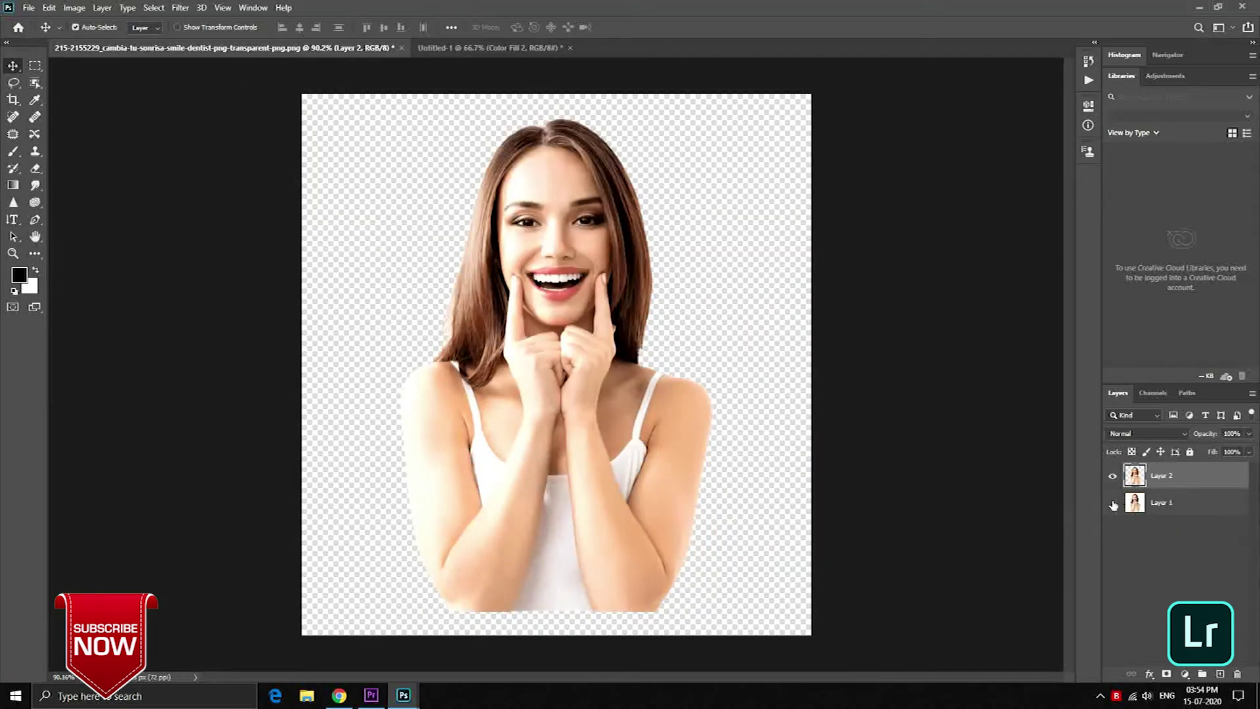
pyautogui.click(1113, 502)
pyautogui.click(1114, 475)
pyautogui.click(1113, 502)
pyautogui.click(1113, 503)
pyautogui.moveTo(499, 48); pyautogui.dragTo(527, 332)
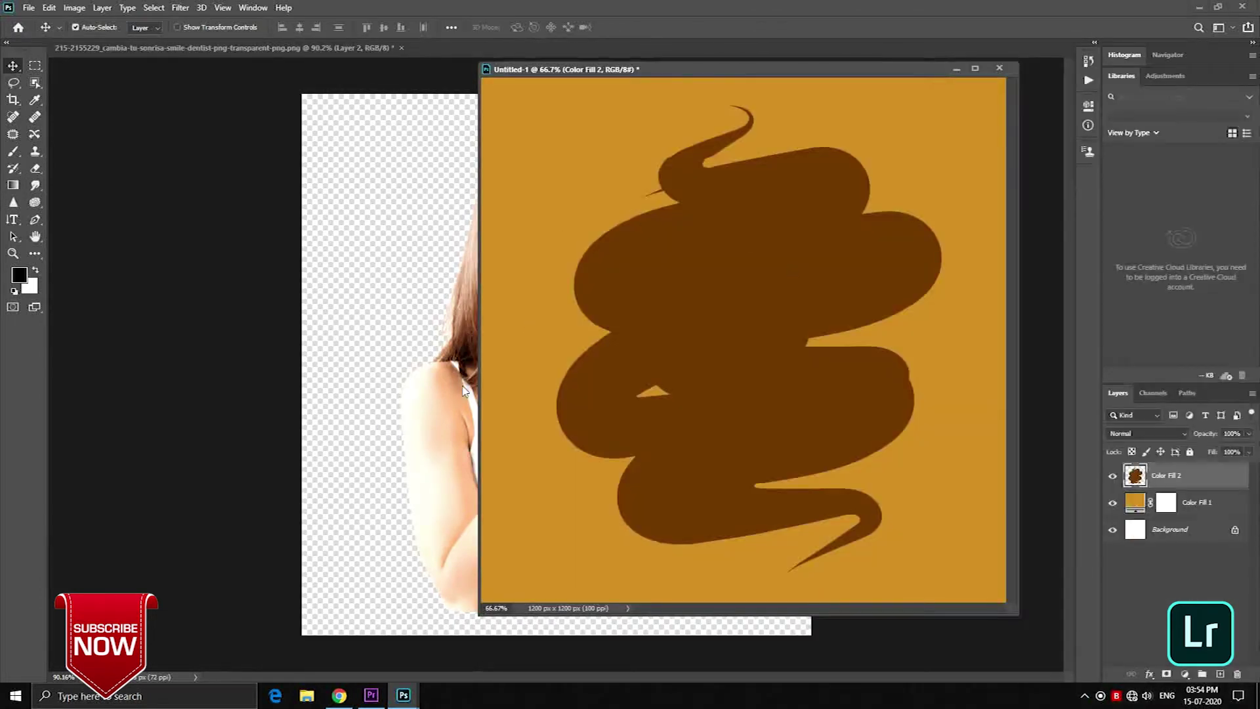
pyautogui.moveTo(463, 391); pyautogui.dragTo(590, 385)
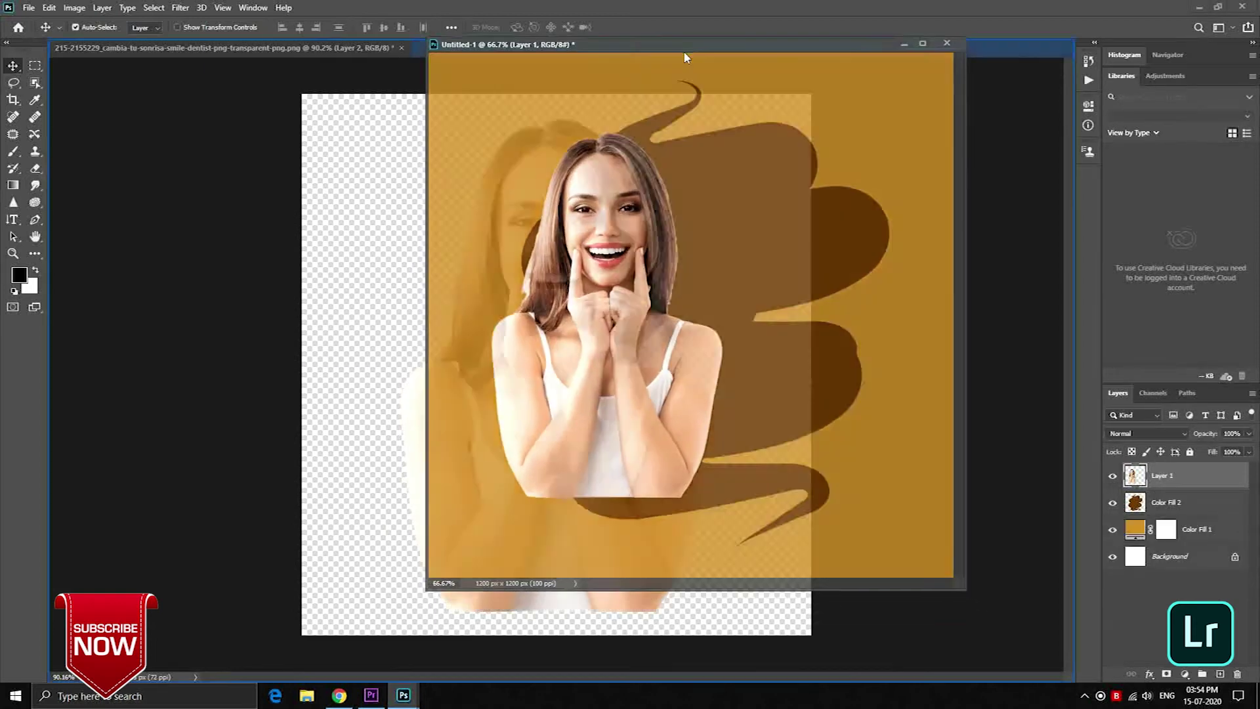
pyautogui.moveTo(742, 84); pyautogui.dragTo(656, 49)
pyautogui.moveTo(492, 338)
pyautogui.mouseDown()
pyautogui.moveTo(597, 338)
pyautogui.moveTo(583, 338)
pyautogui.mouseUp()
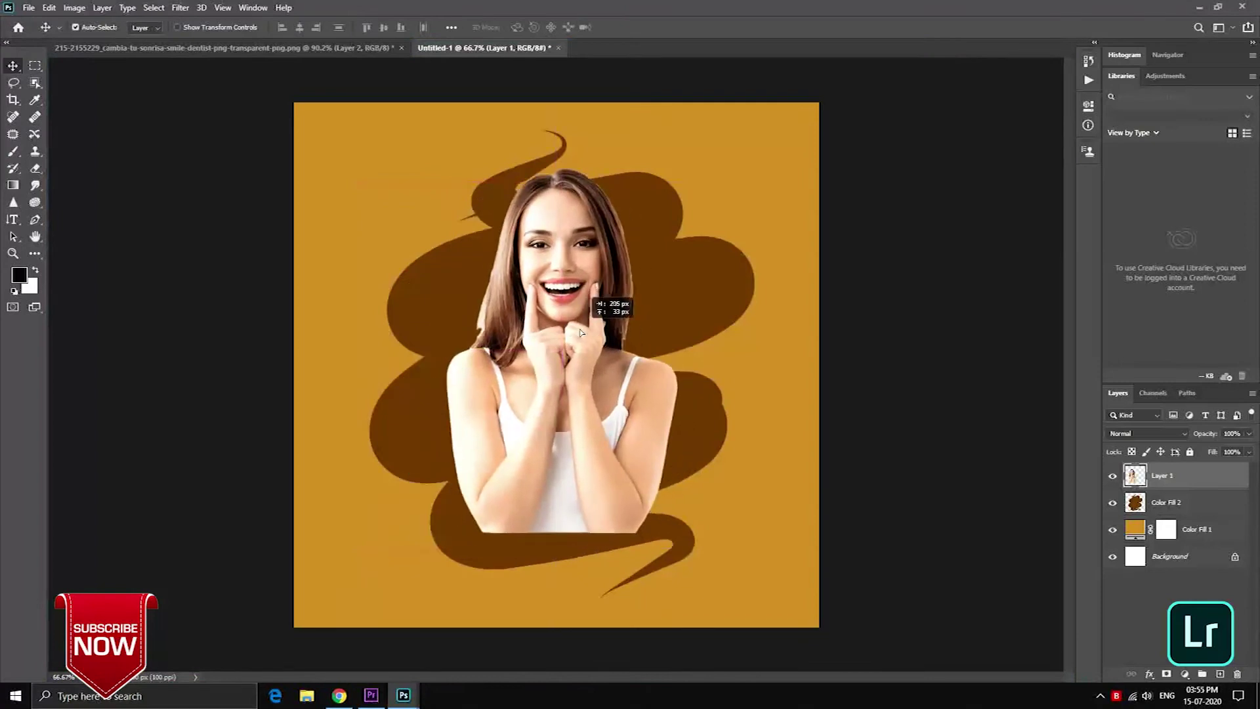
# Enlarge the woman to about 126.32% and centre her on the stroke
pyautogui.hotkey('ctrl', 't')
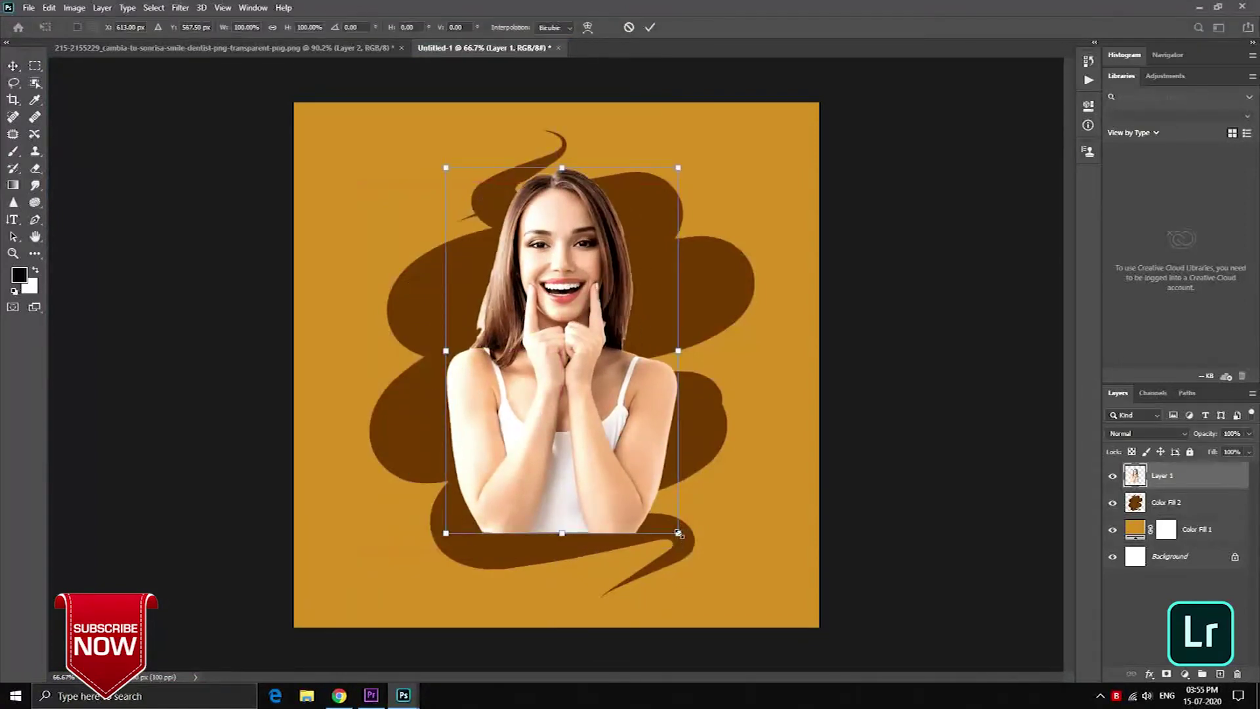
pyautogui.moveTo(678, 533); pyautogui.dragTo(741, 623)
pyautogui.moveTo(653, 544); pyautogui.dragTo(622, 489)
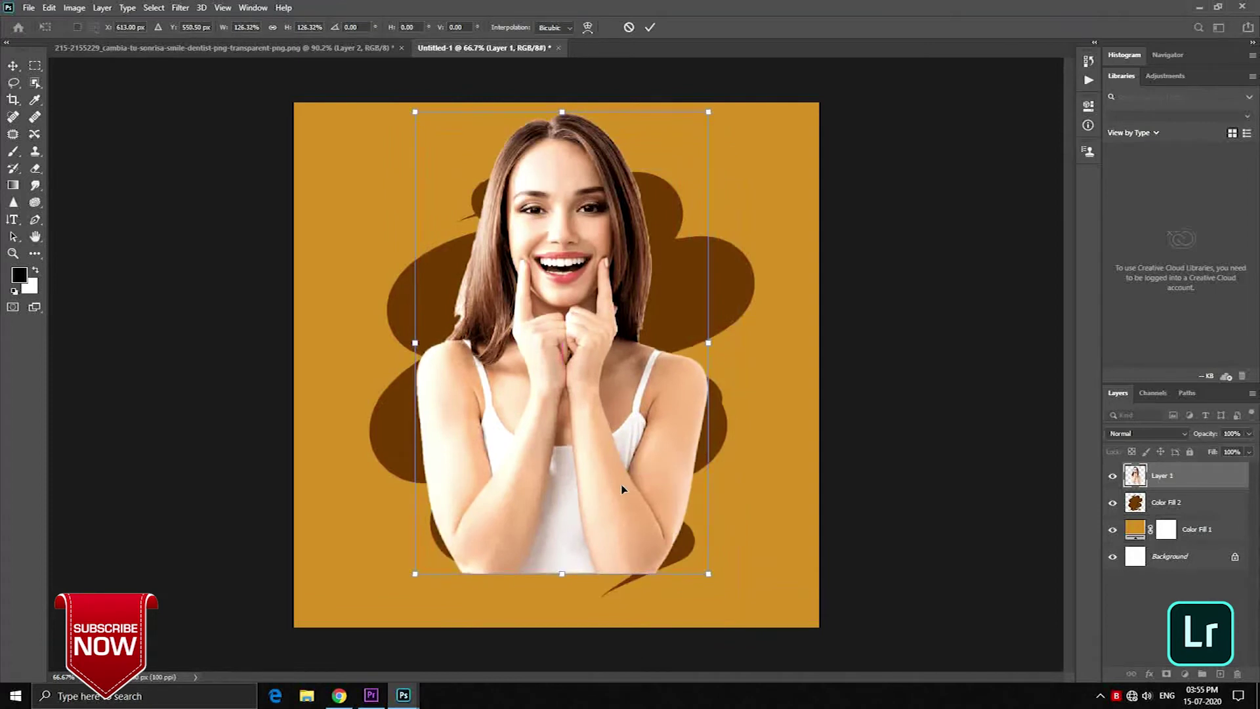
pyautogui.press('Return')
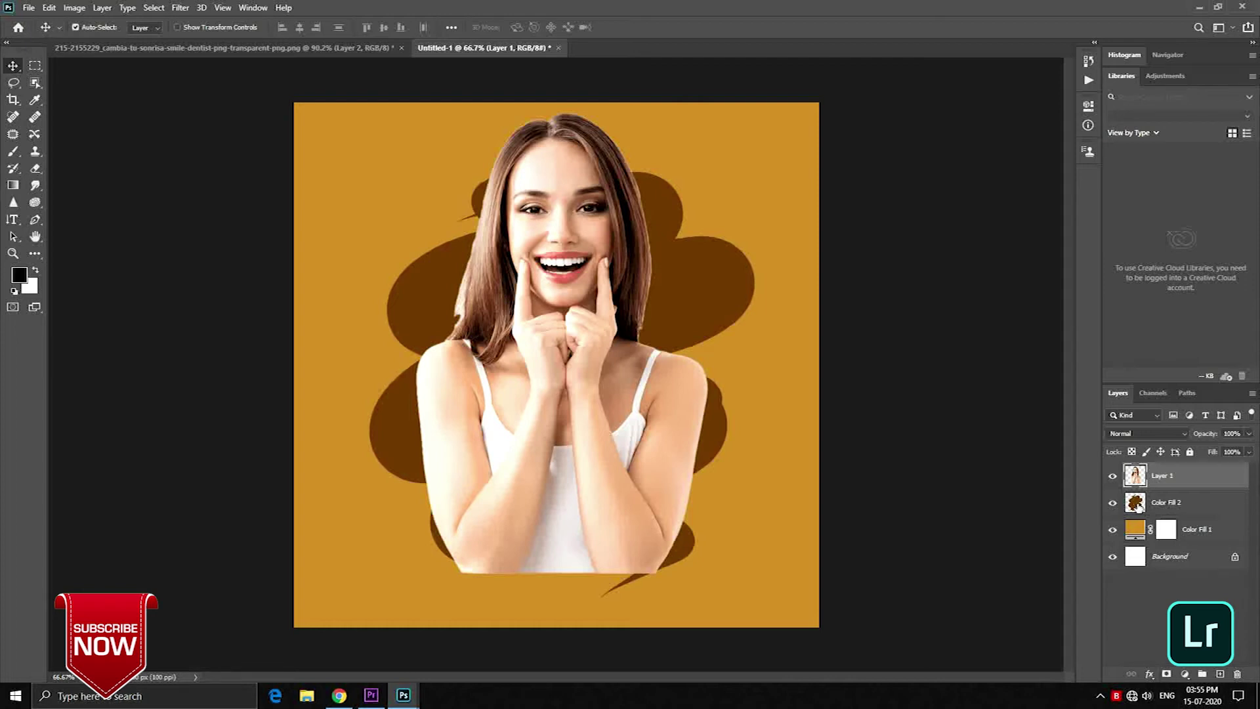
# Load Color Fill 2's stroke outline as a selection and turn it into Layer 1's mask
pyautogui.click(1139, 506)
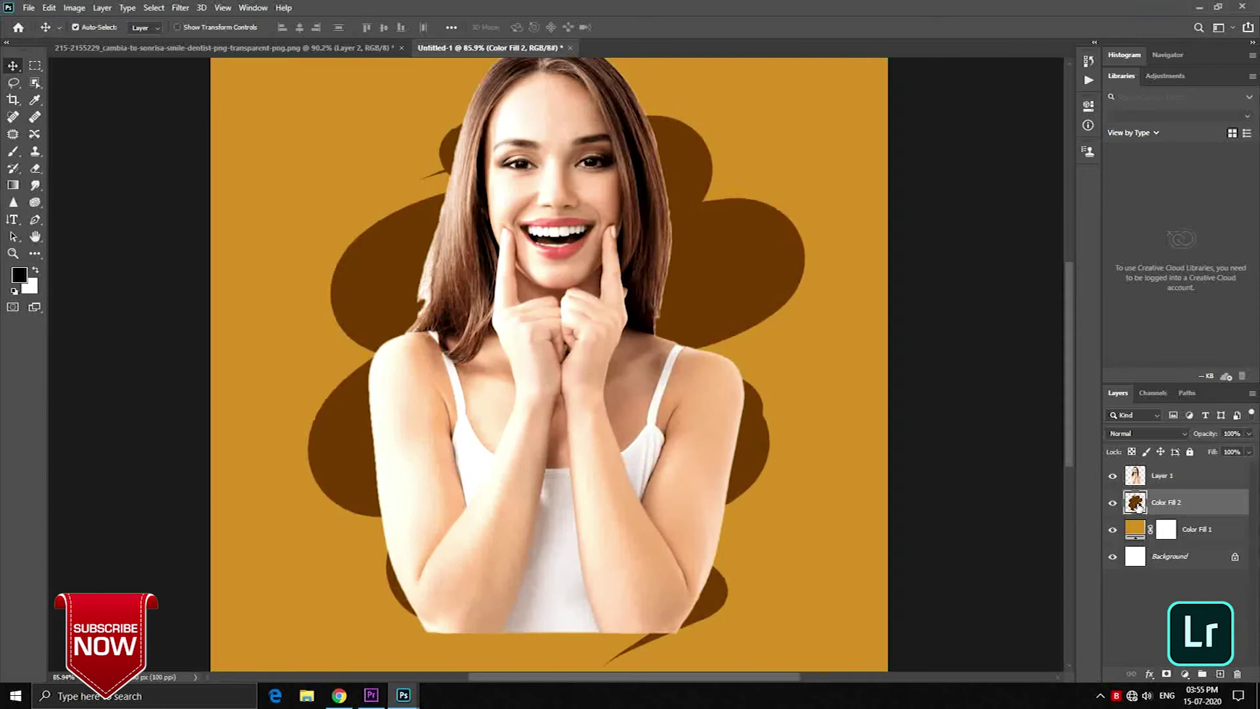
pyautogui.keyDown('ctrl'); pyautogui.click(1135, 504); pyautogui.keyUp('ctrl')
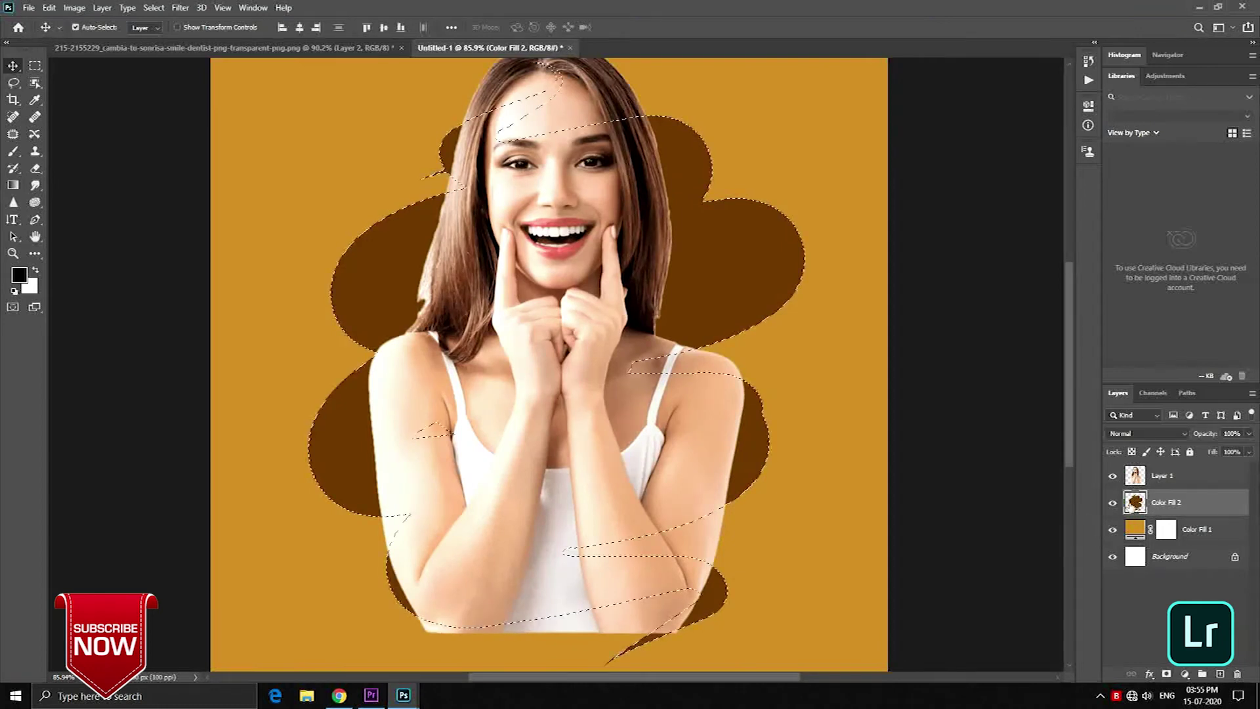
pyautogui.scroll(-2, 814, 492)
pyautogui.click(1181, 475)
pyautogui.click(1168, 675)
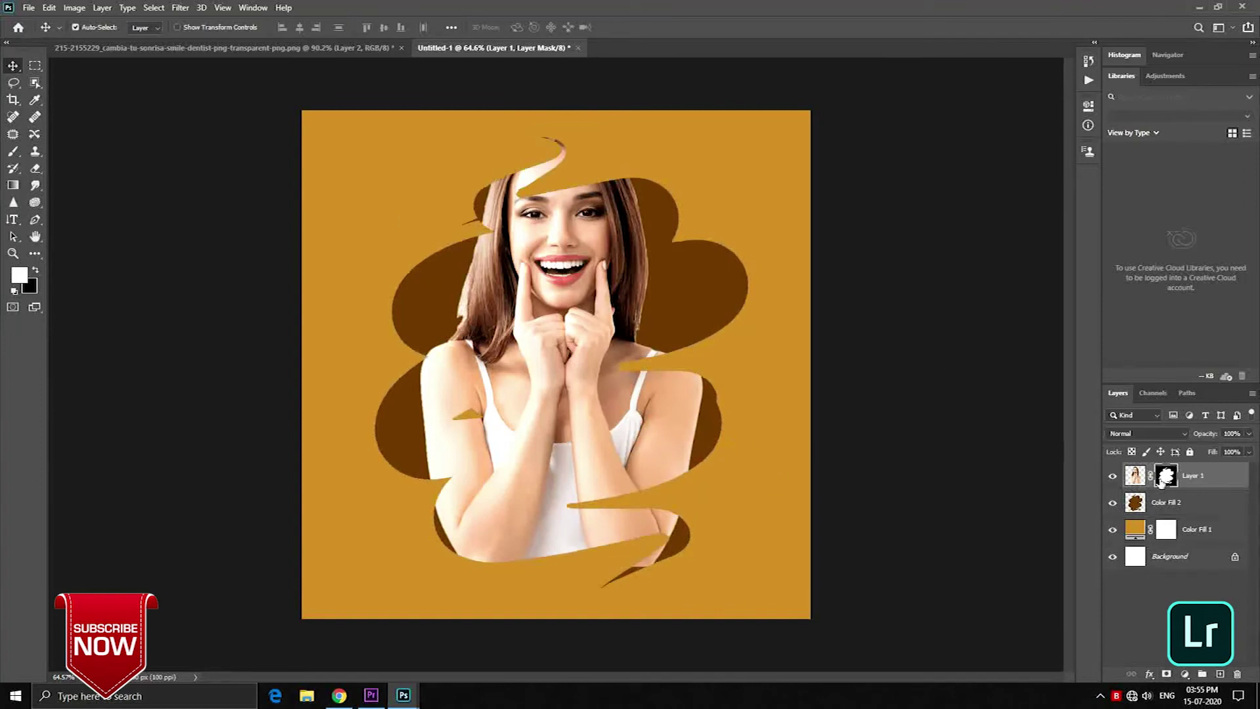
# Paint white on the mask with a size-70 brush to reveal head and hair, shifting the woman down
pyautogui.click(11, 155)
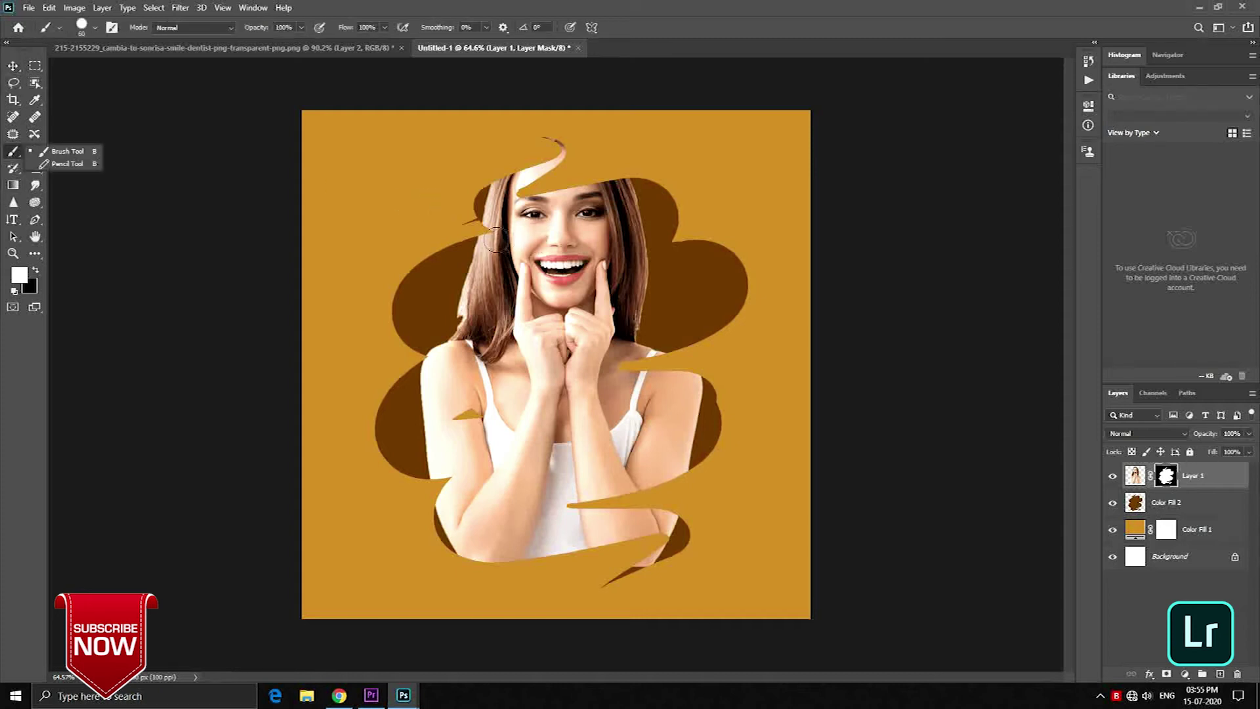
pyautogui.press(']')
pyautogui.moveTo(520, 192)
pyautogui.mouseDown()
pyautogui.moveTo(563, 149)
pyautogui.moveTo(607, 161)
pyautogui.moveTo(503, 184)
pyautogui.mouseUp()
pyautogui.moveTo(530, 137)
pyautogui.mouseDown()
pyautogui.moveTo(600, 153)
pyautogui.moveTo(585, 138)
pyautogui.mouseUp()
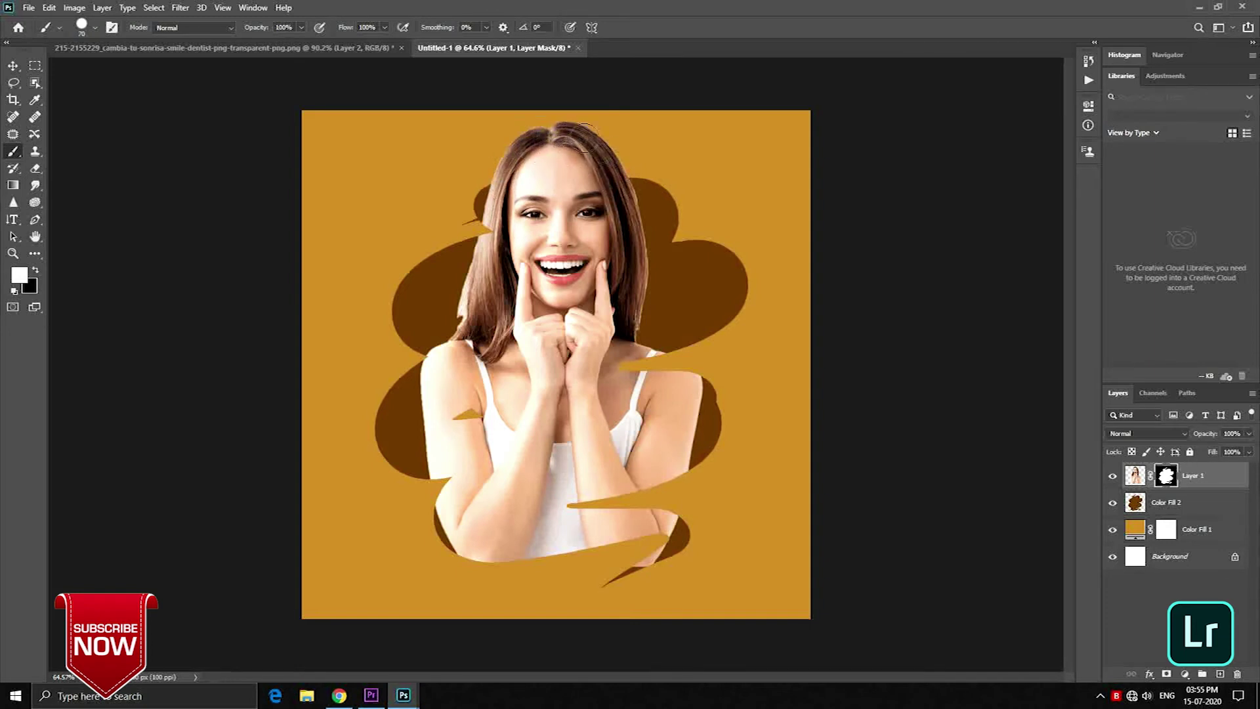
pyautogui.moveTo(513, 174); pyautogui.dragTo(525, 185)
pyautogui.press('v')
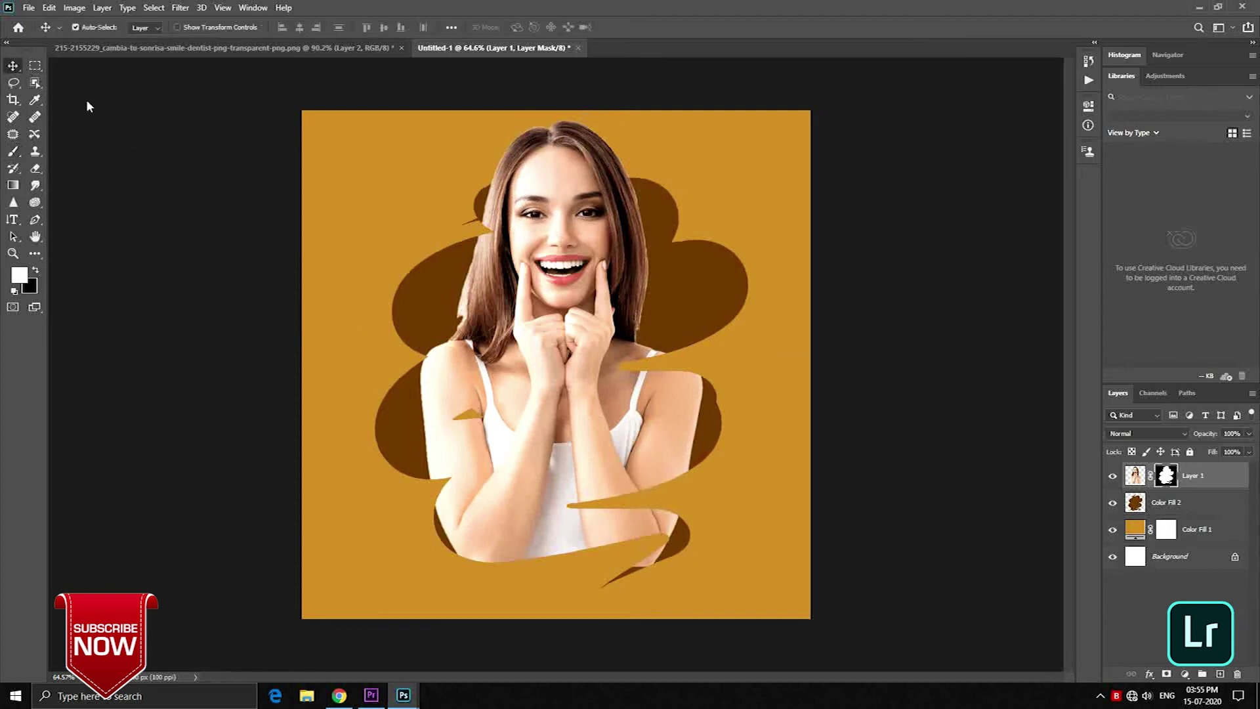
pyautogui.moveTo(540, 264); pyautogui.dragTo(538, 275)
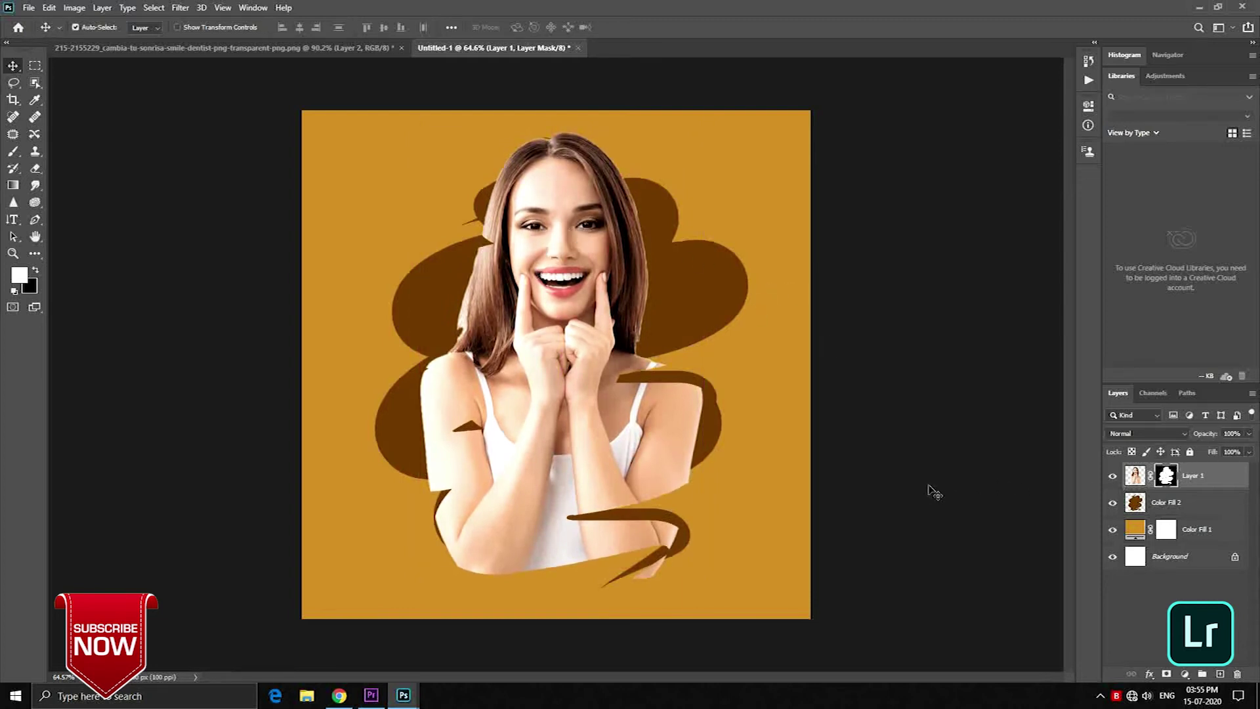
# Reveal both shoulders and arms on the mask, then nudge the woman slightly up
pyautogui.press('b')
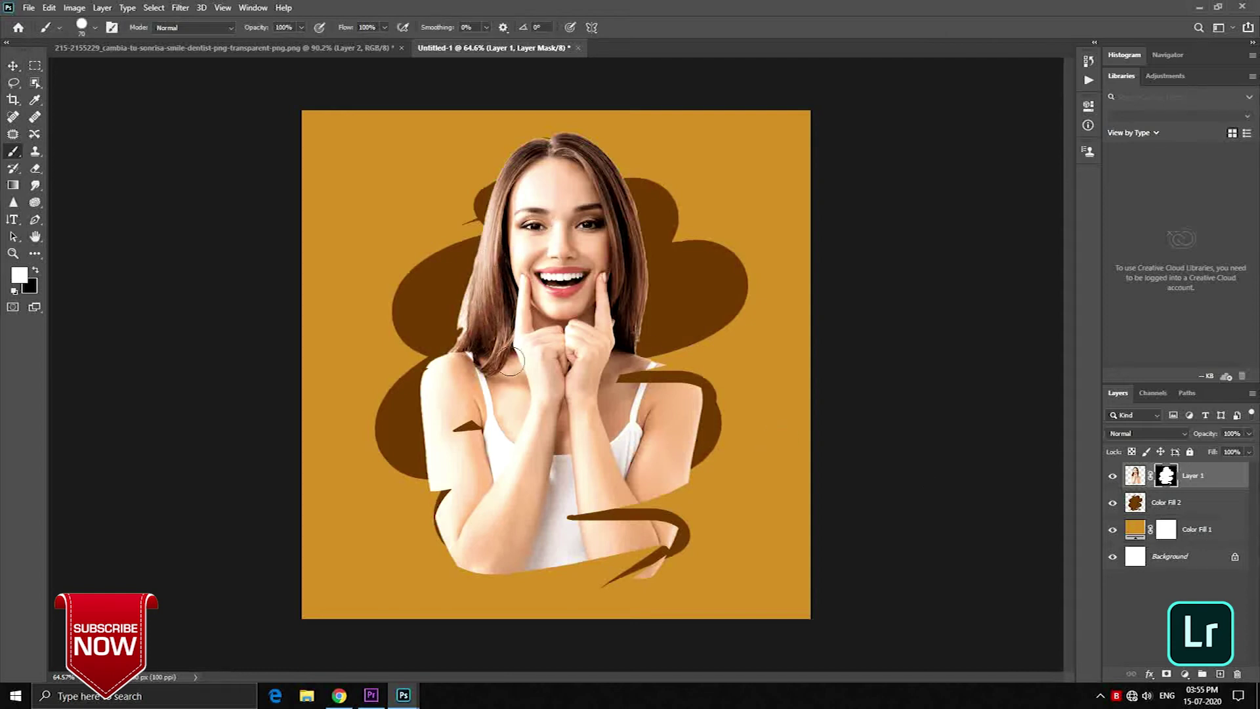
pyautogui.moveTo(449, 381); pyautogui.dragTo(438, 482)
pyautogui.moveTo(638, 375); pyautogui.dragTo(692, 407)
pyautogui.moveTo(484, 426); pyautogui.dragTo(481, 420)
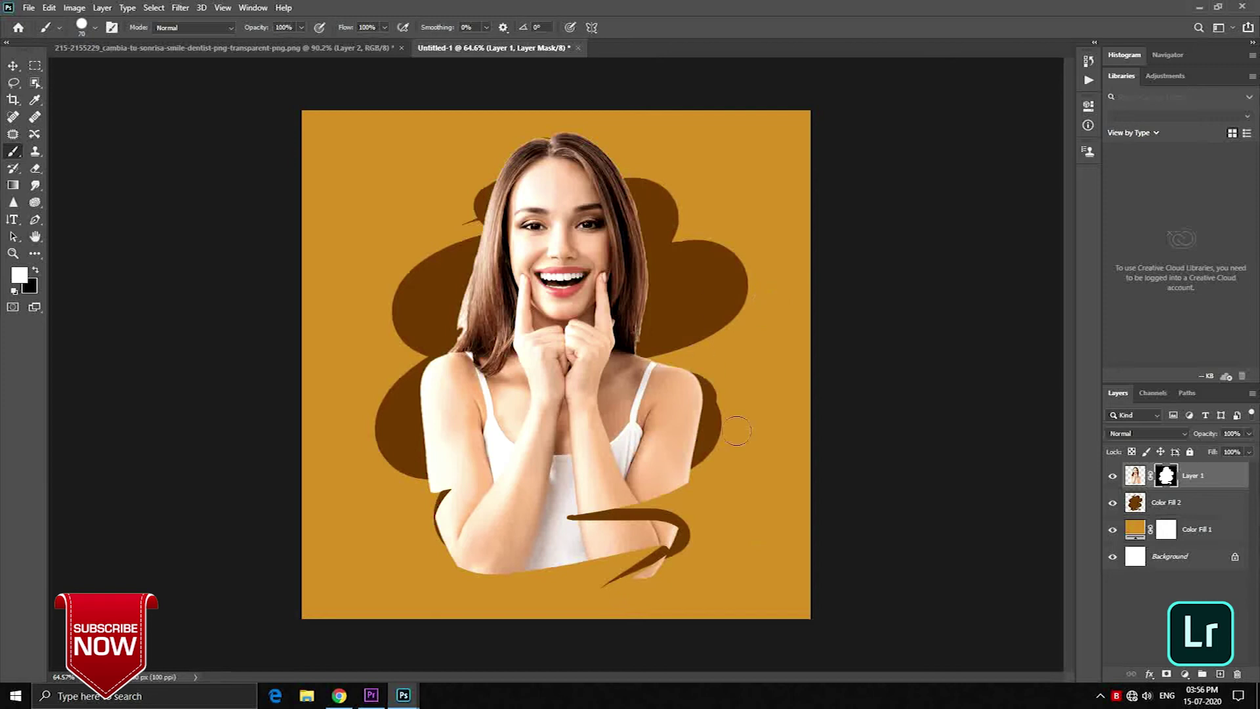
pyautogui.press('v')
pyautogui.moveTo(616, 355); pyautogui.dragTo(617, 344)
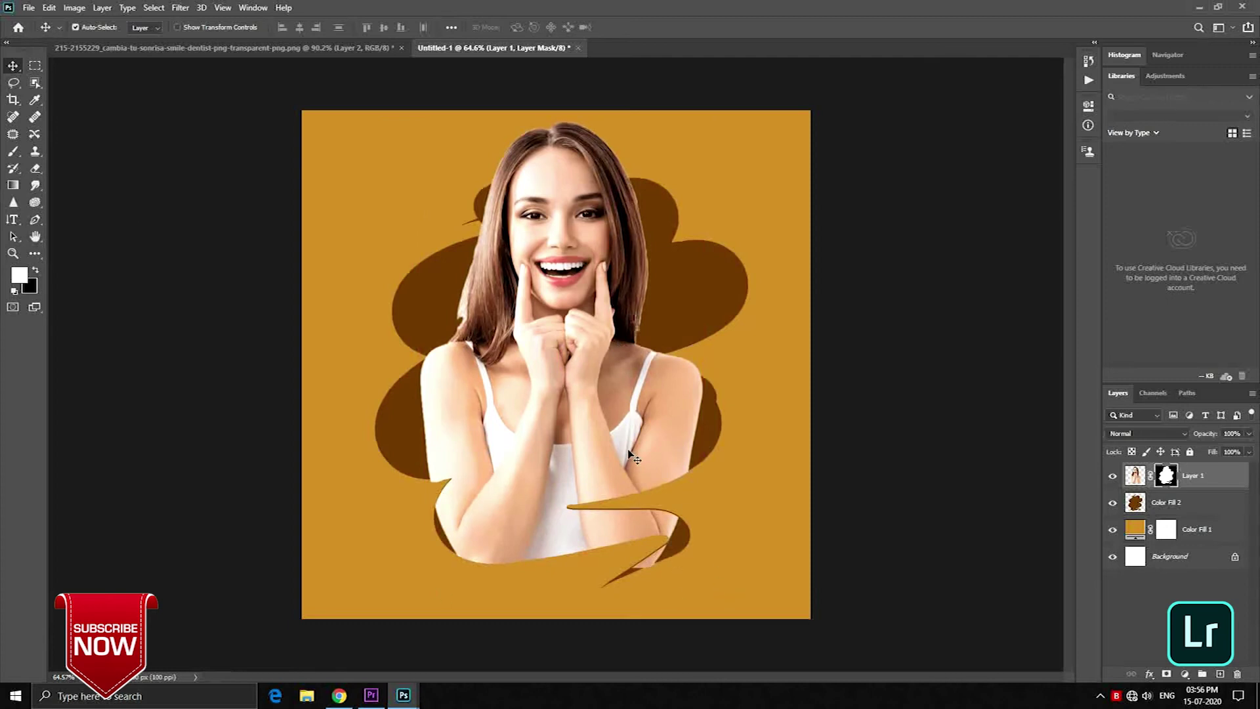
pyautogui.press('b')
# Discard the Filter Gallery and permanently apply Layer 1's brush-stroke mask
pyautogui.click(178, 8)
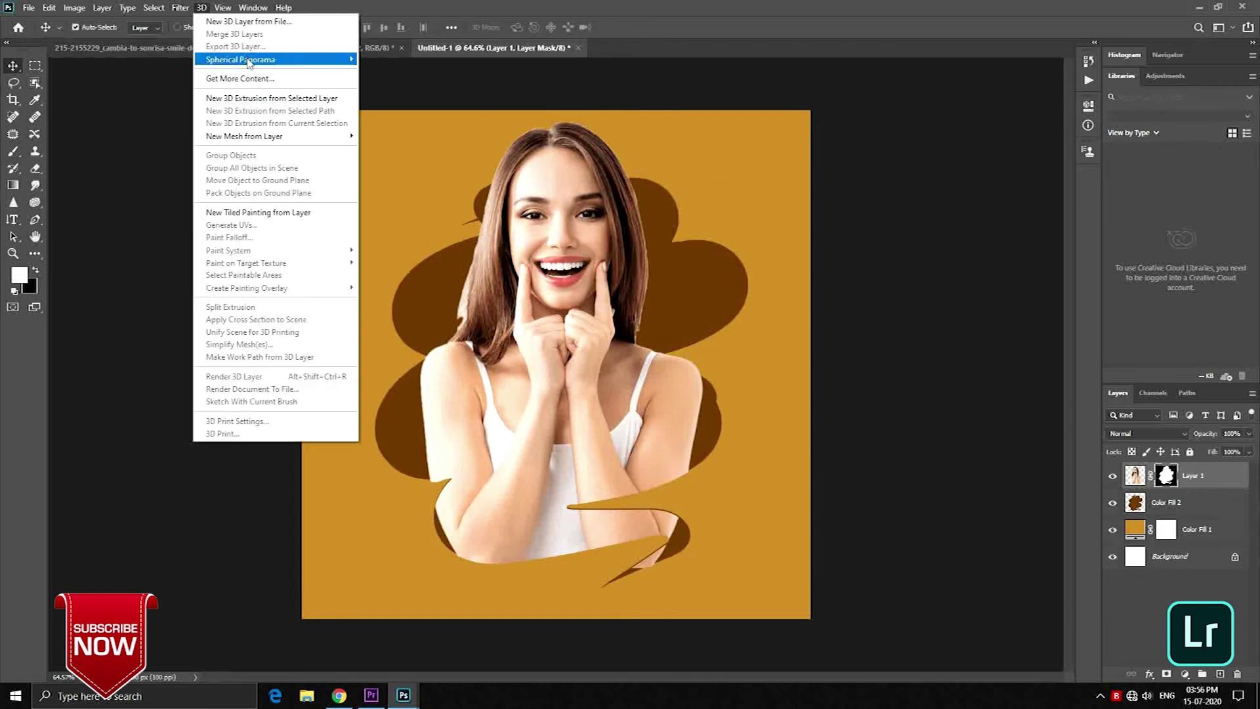
pyautogui.click(699, 148)
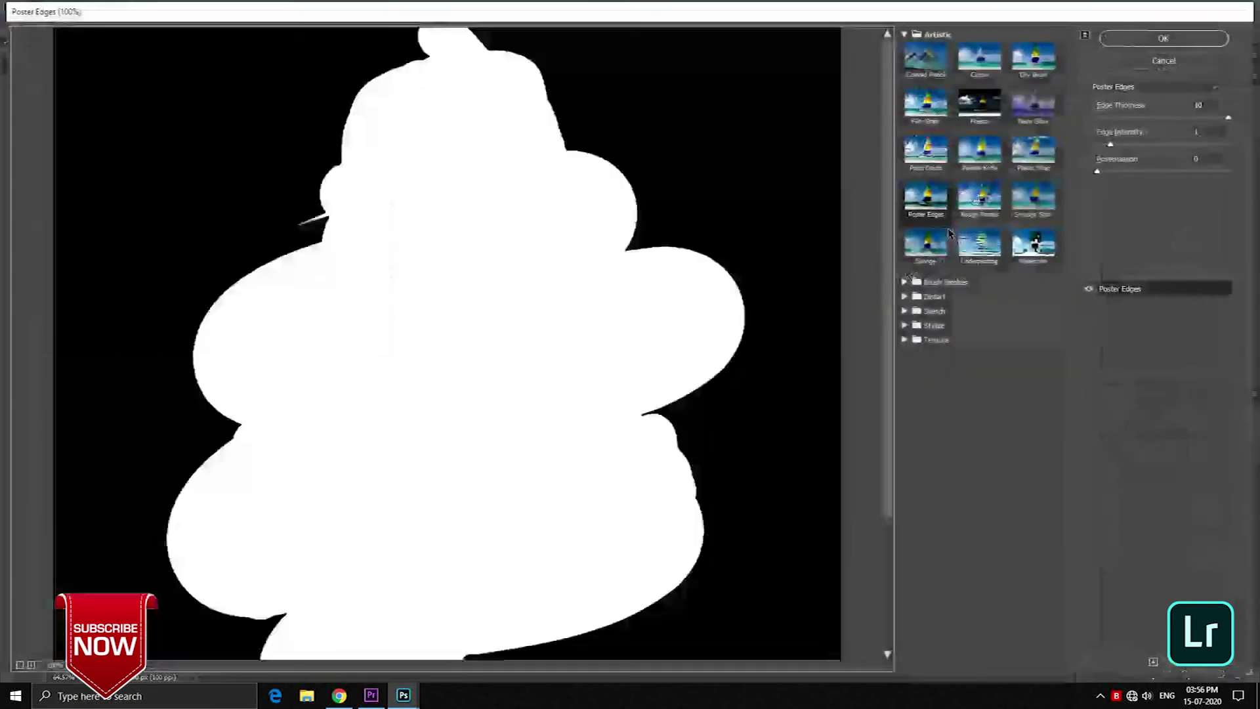
pyautogui.click(1137, 63)
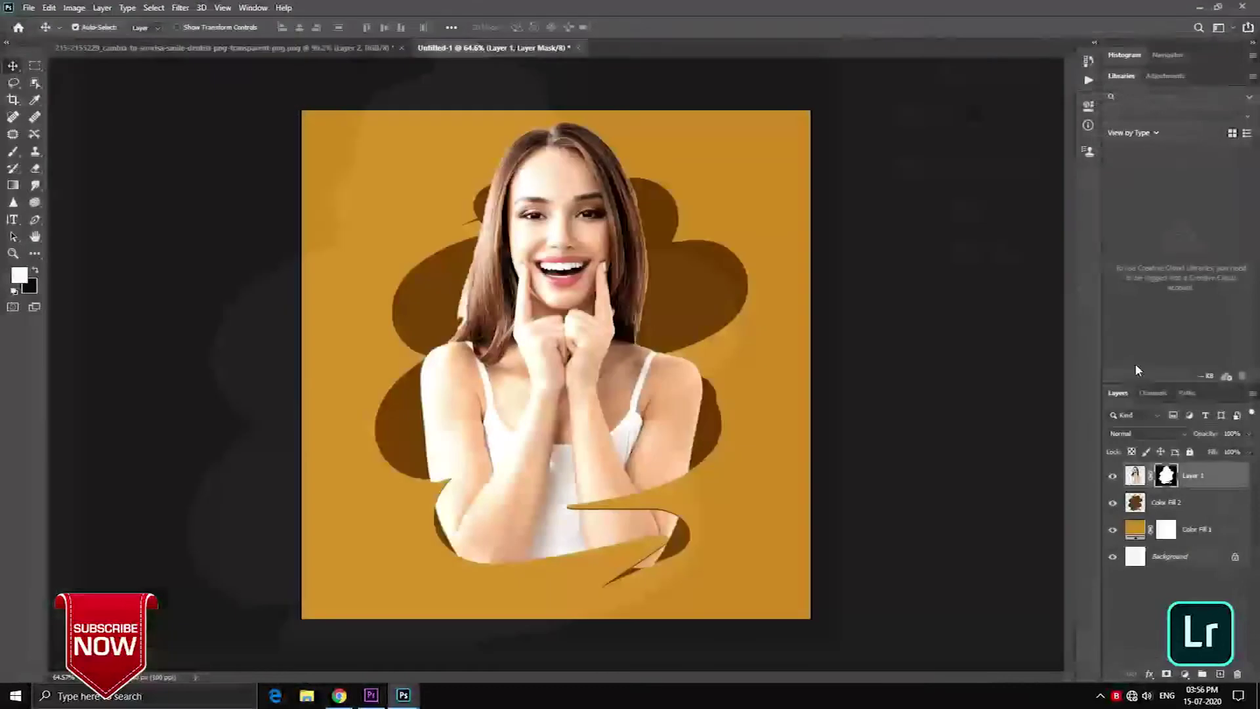
pyautogui.click(1175, 481)
pyautogui.rightClick(1175, 481)
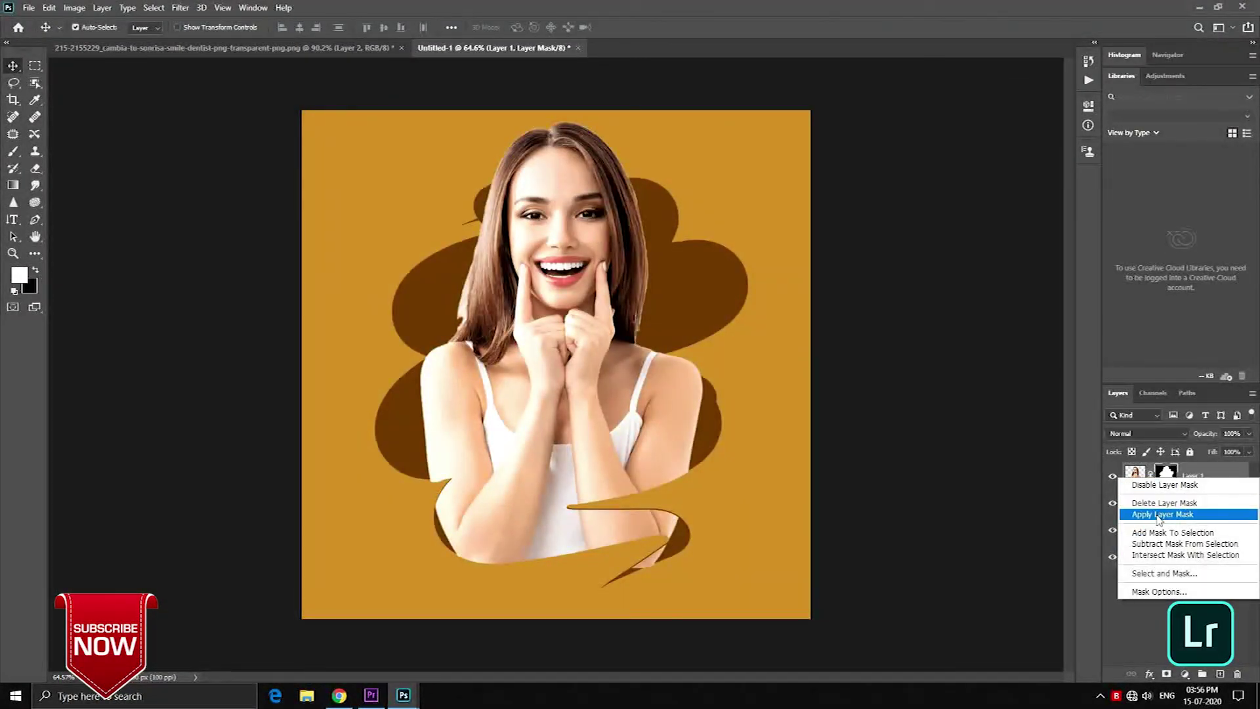
pyautogui.click(1160, 515)
pyautogui.click(180, 8)
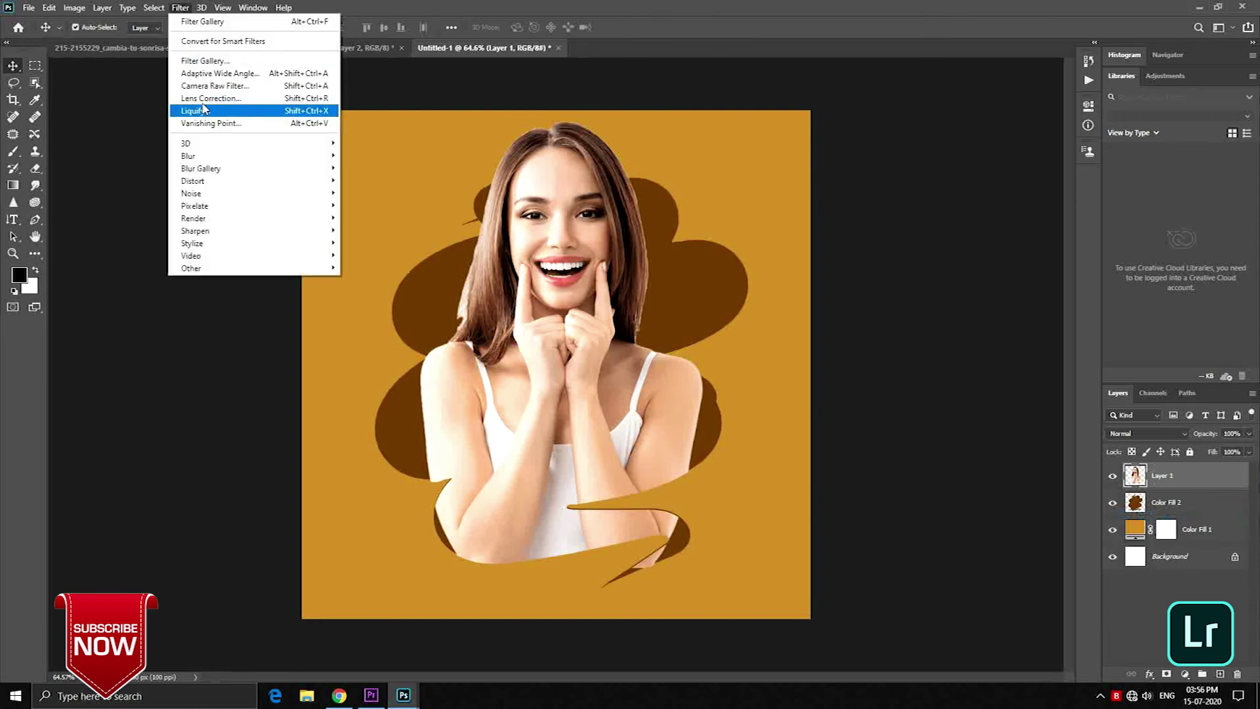
pyautogui.click(200, 60)
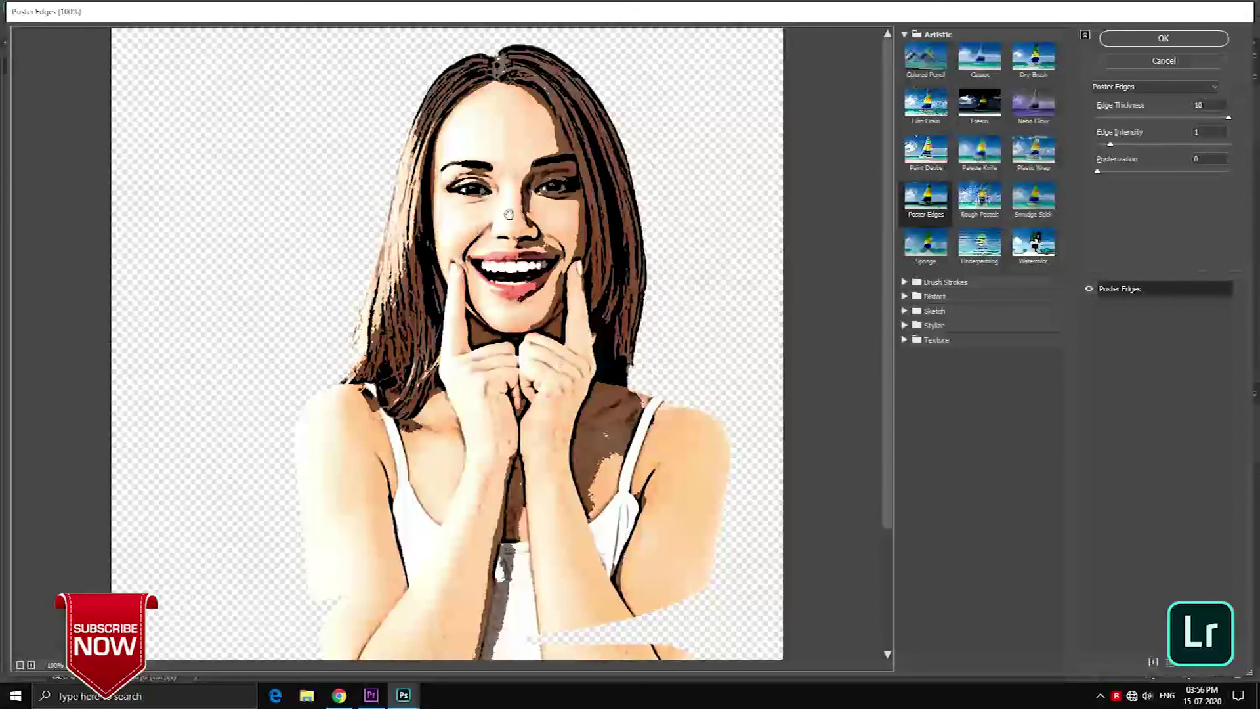
# Apply Poster Edges with Edge Thickness 4, Edge Intensity 1 and Posterization 3
pyautogui.click(1228, 120)
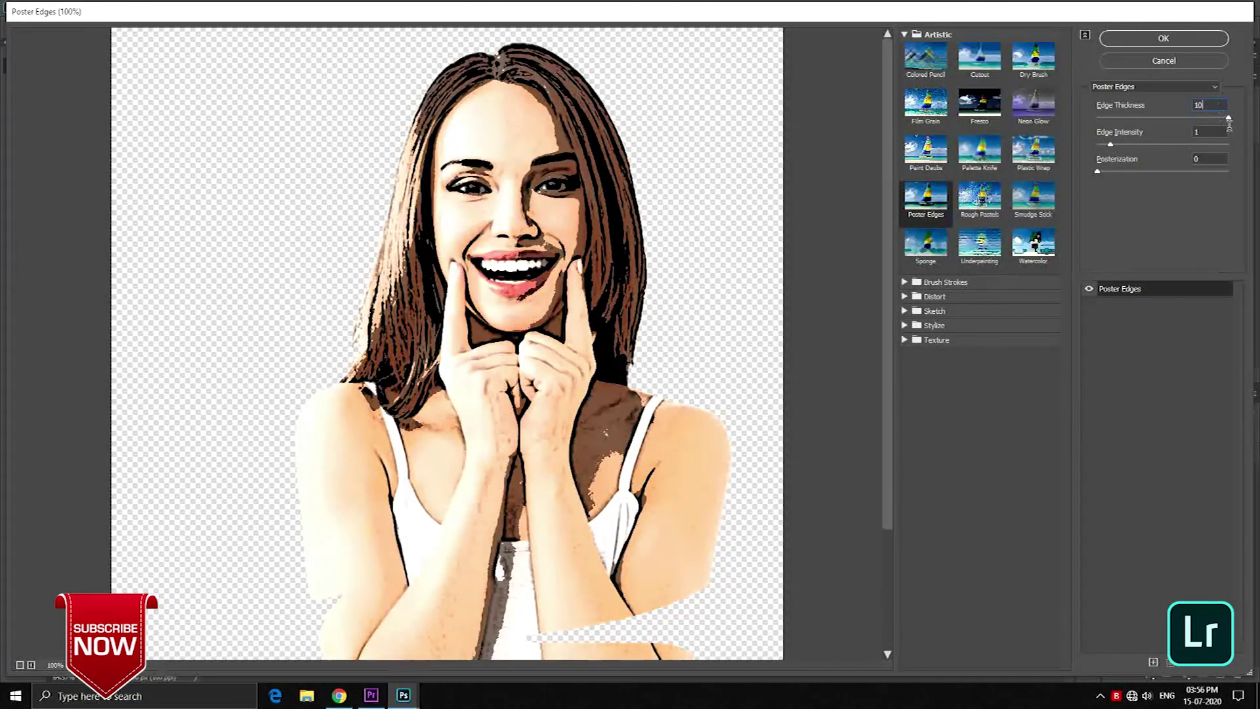
pyautogui.moveTo(1228, 119); pyautogui.dragTo(1194, 120)
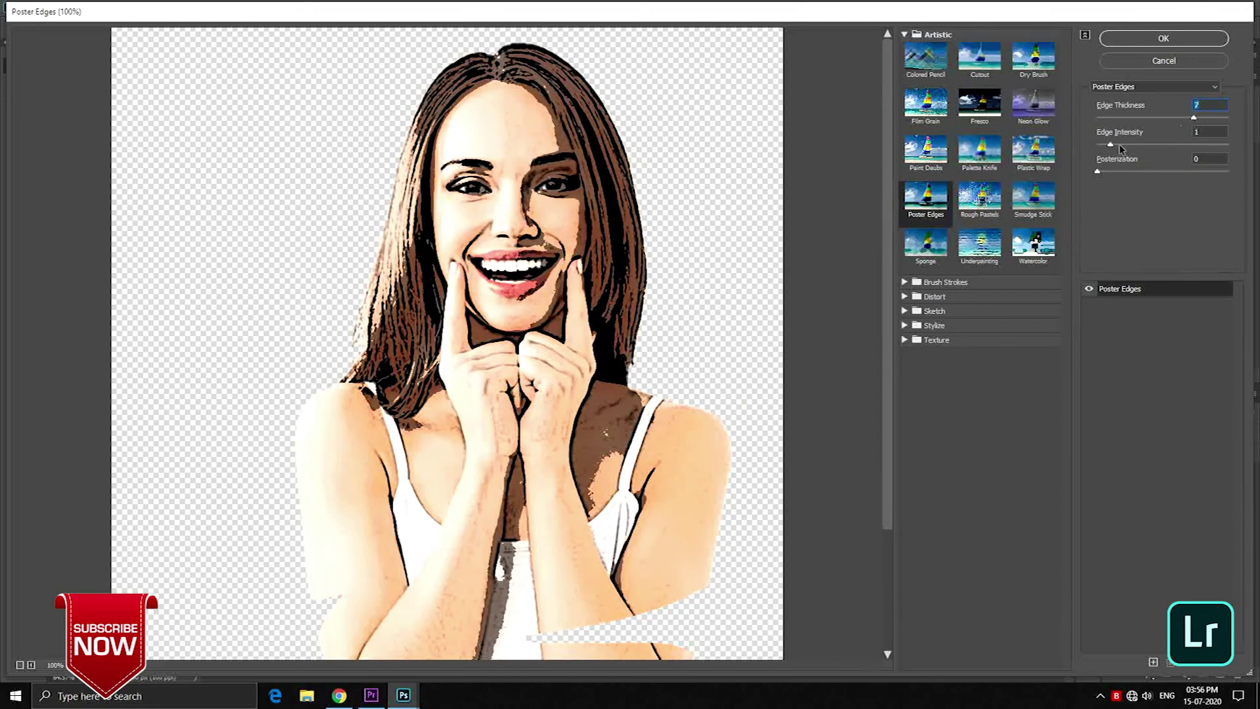
pyautogui.click(1112, 146)
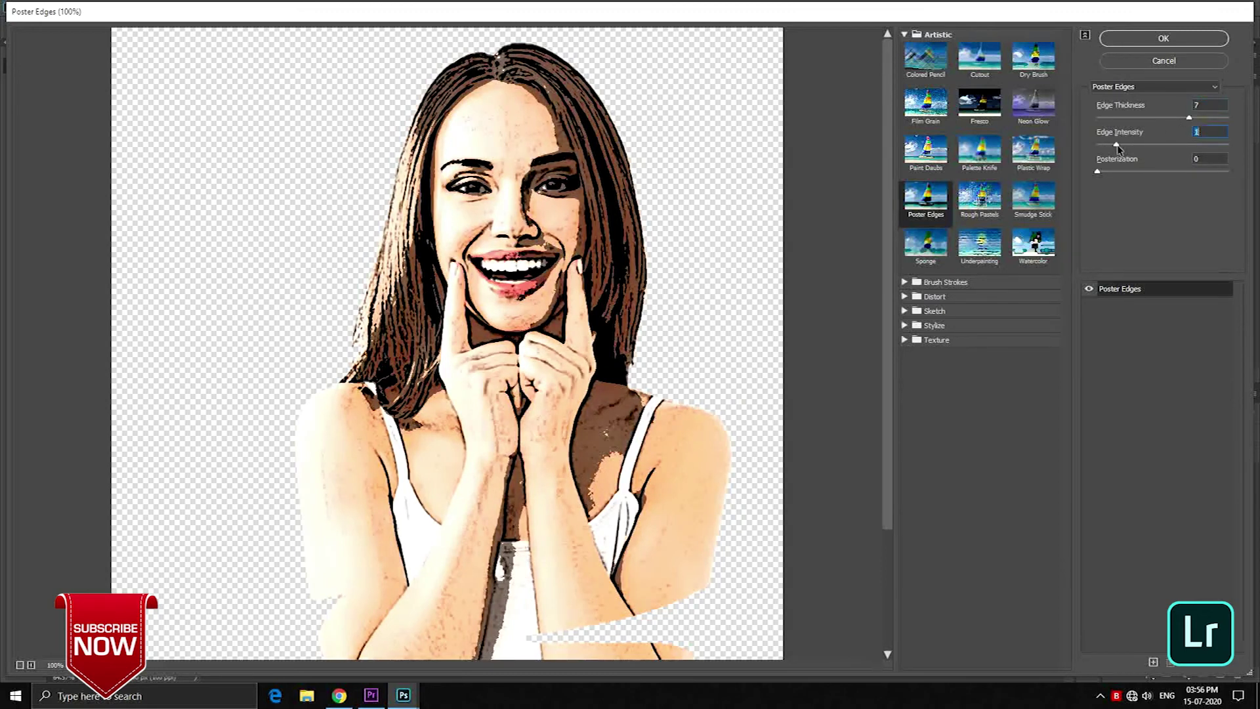
pyautogui.moveTo(1108, 151); pyautogui.dragTo(1129, 151)
pyautogui.moveTo(1098, 171); pyautogui.dragTo(1120, 174)
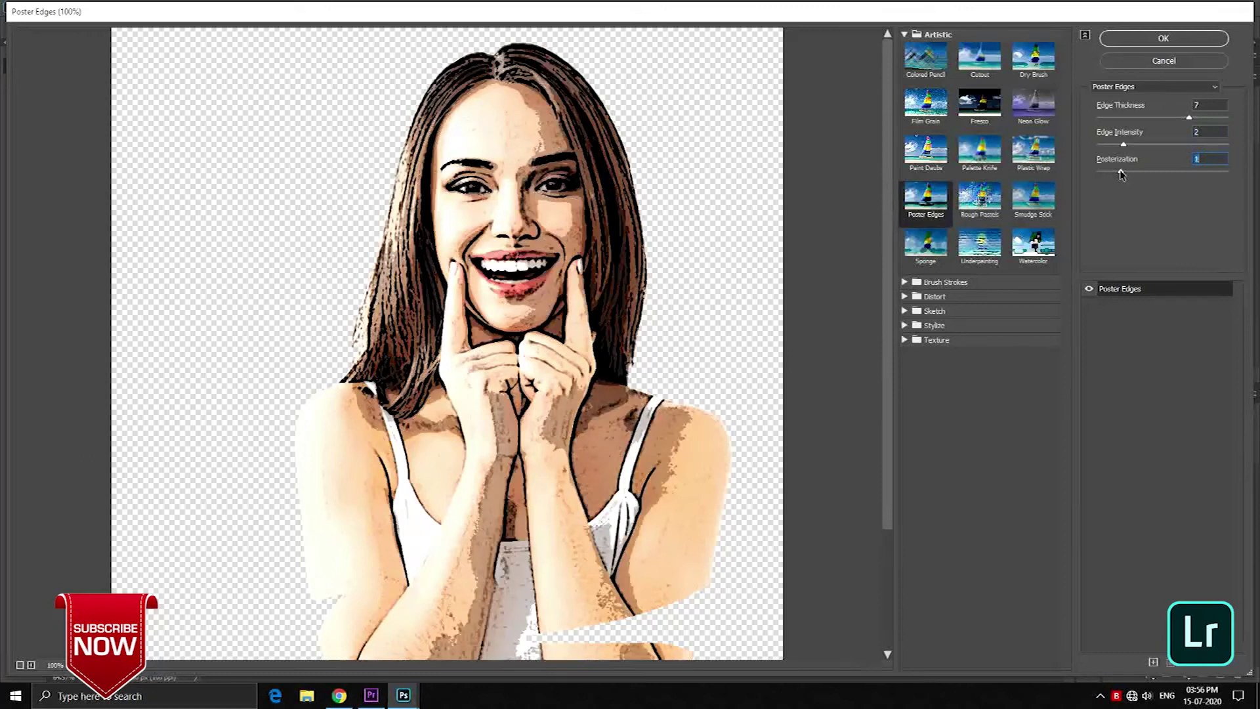
pyautogui.moveTo(1198, 122)
pyautogui.mouseDown()
pyautogui.moveTo(1222, 129)
pyautogui.moveTo(1146, 130)
pyautogui.mouseUp()
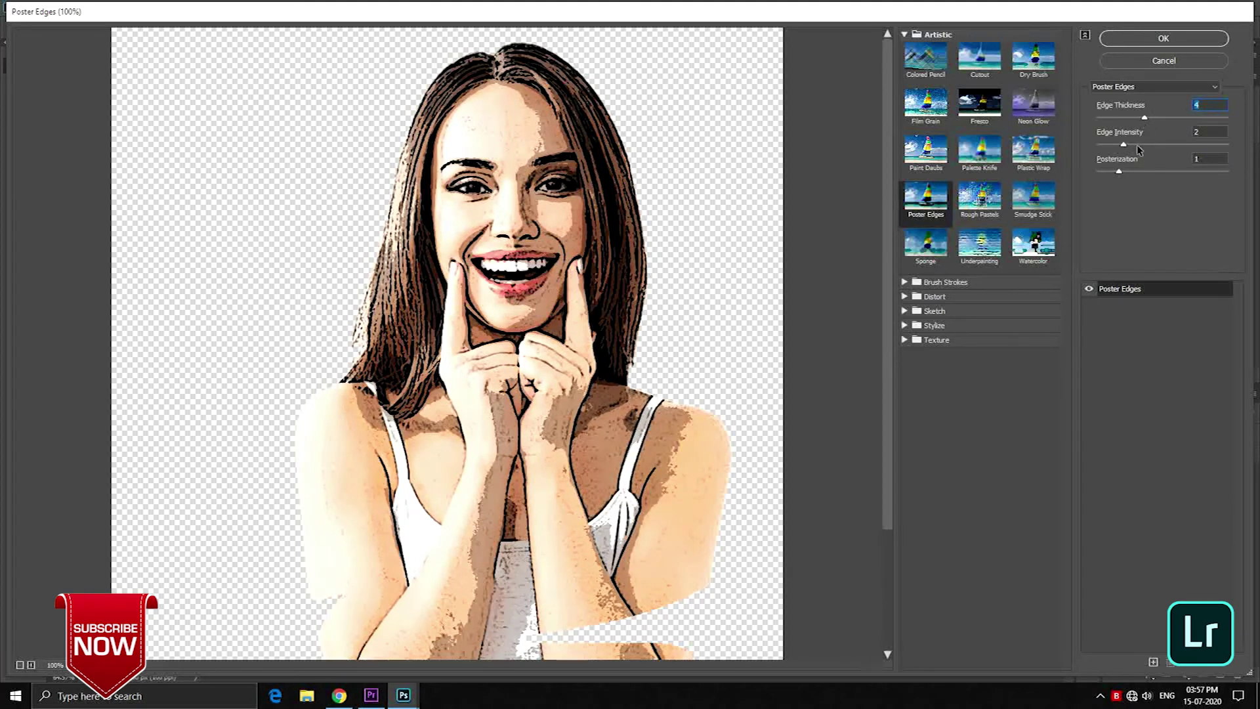
pyautogui.moveTo(1130, 147); pyautogui.dragTo(1088, 148)
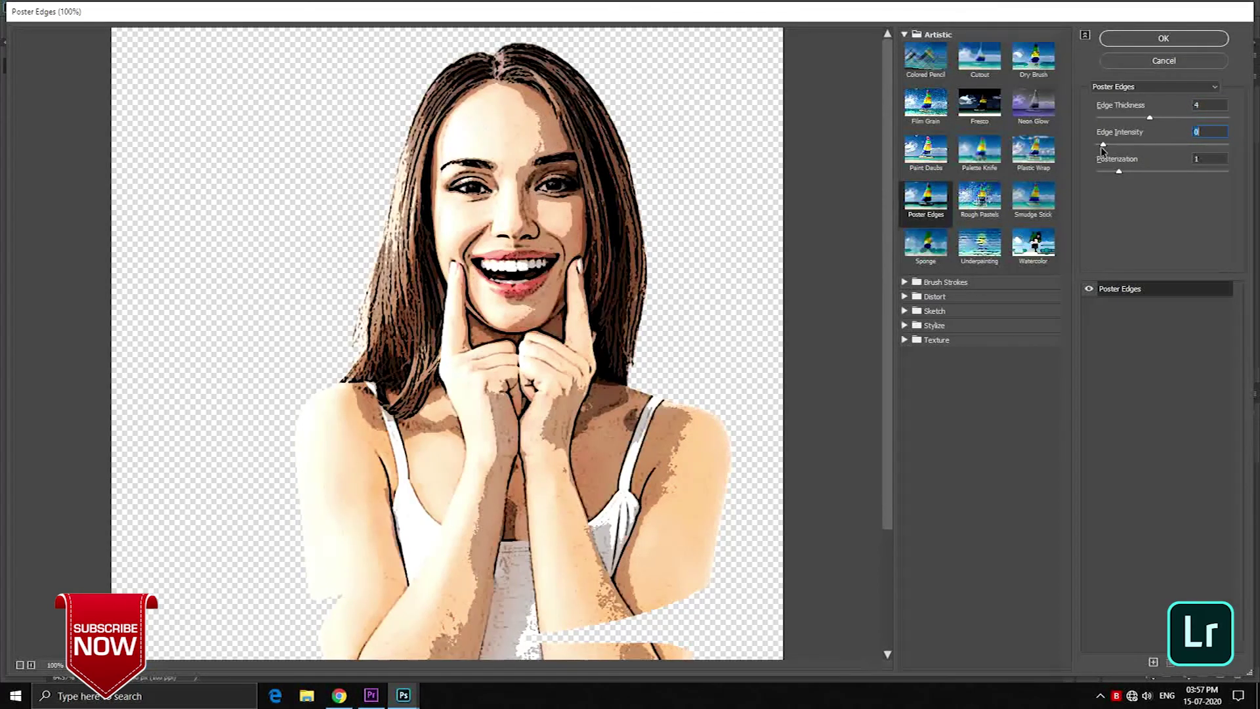
pyautogui.moveTo(1102, 149); pyautogui.dragTo(1109, 150)
pyautogui.click(1154, 169)
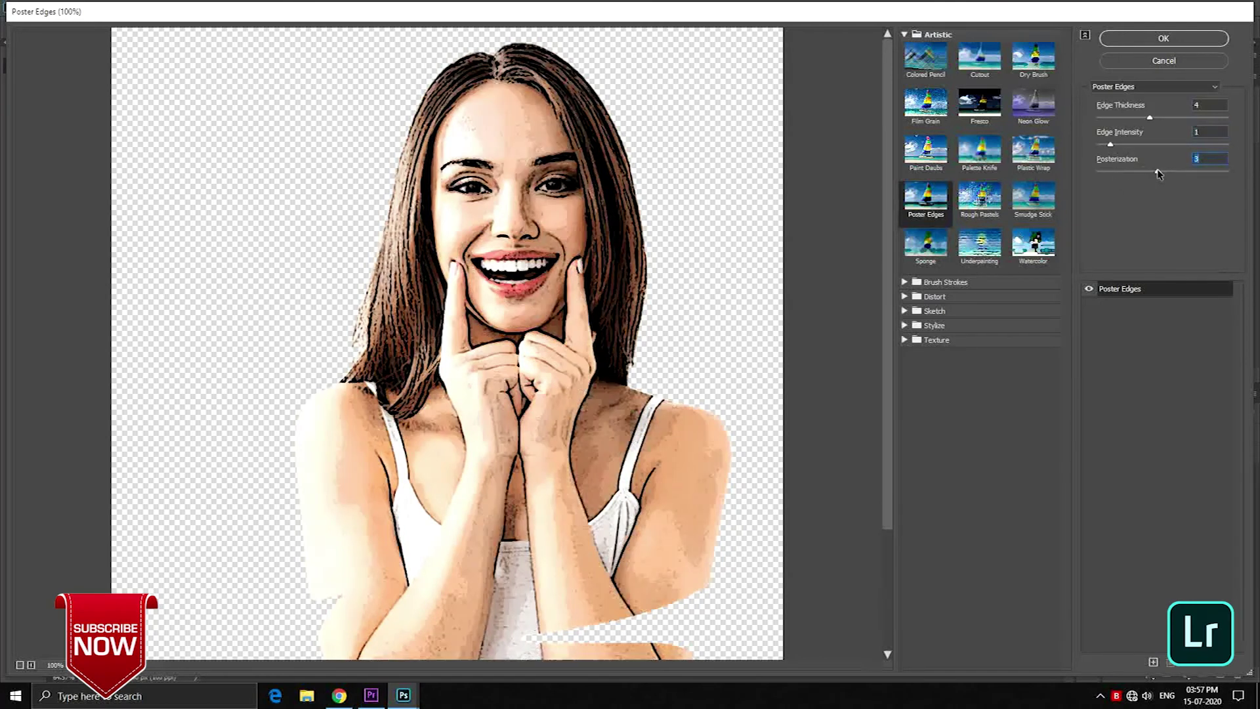
pyautogui.click(1174, 43)
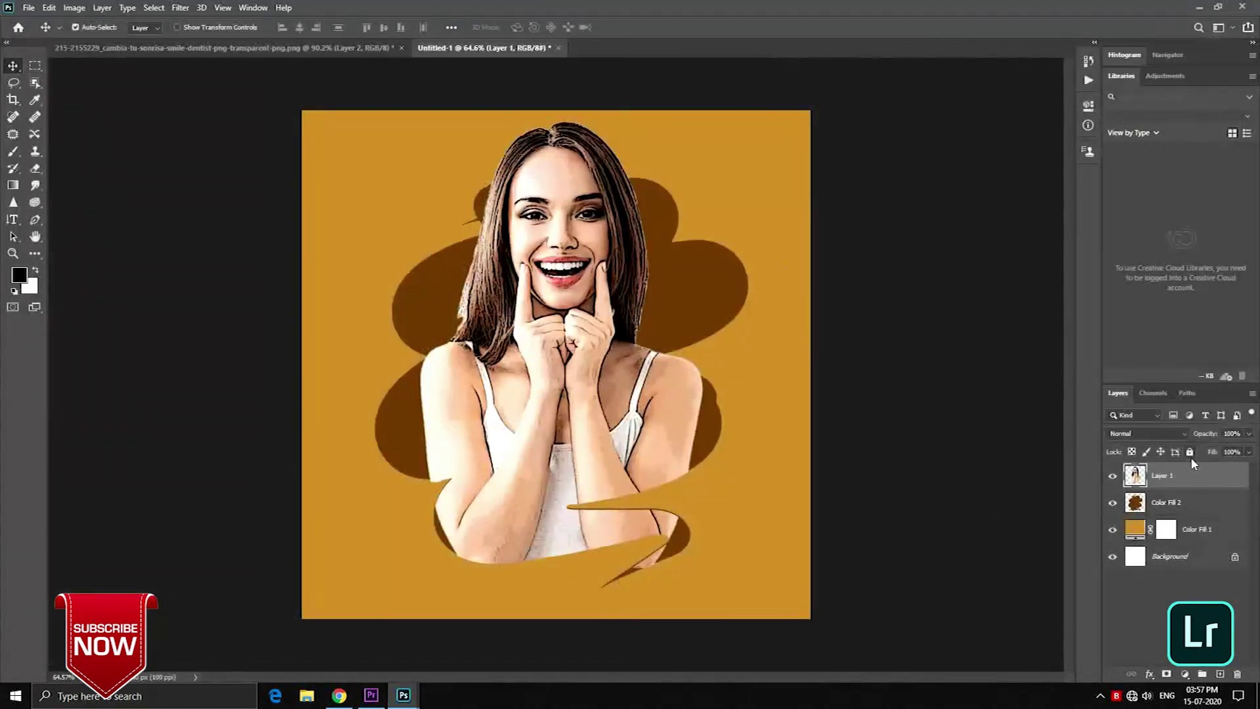
# Add a bright red #d6330d Solid Color fill layer on top of the stack
pyautogui.click(1149, 676)
pyautogui.click(1143, 664)
pyautogui.click(1176, 675)
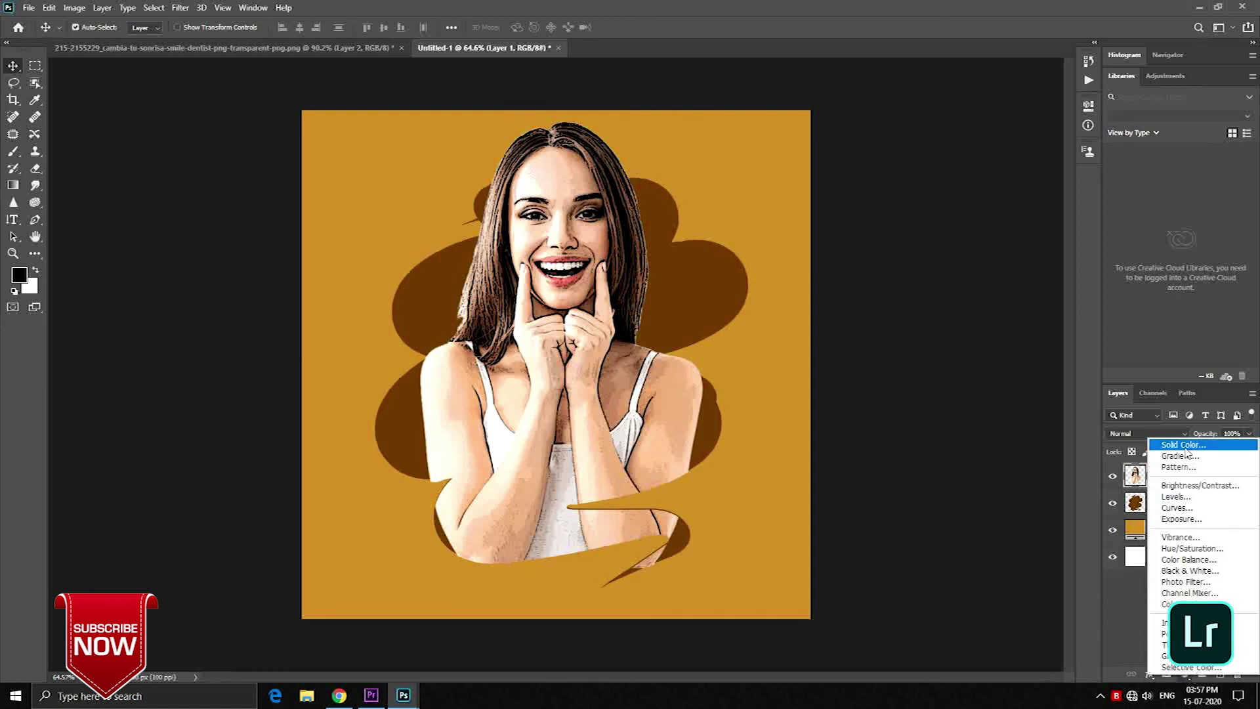
pyautogui.click(1185, 446)
pyautogui.click(875, 430)
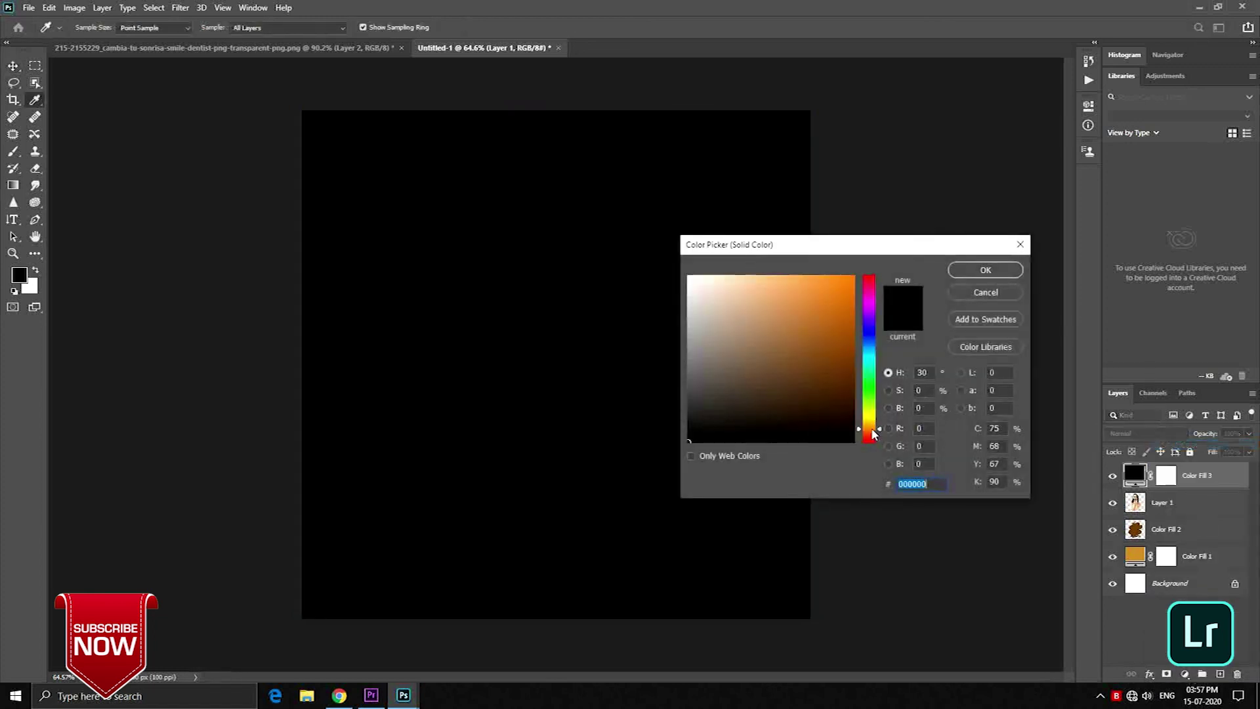
pyautogui.click(845, 302)
pyautogui.moveTo(870, 429); pyautogui.dragTo(867, 438)
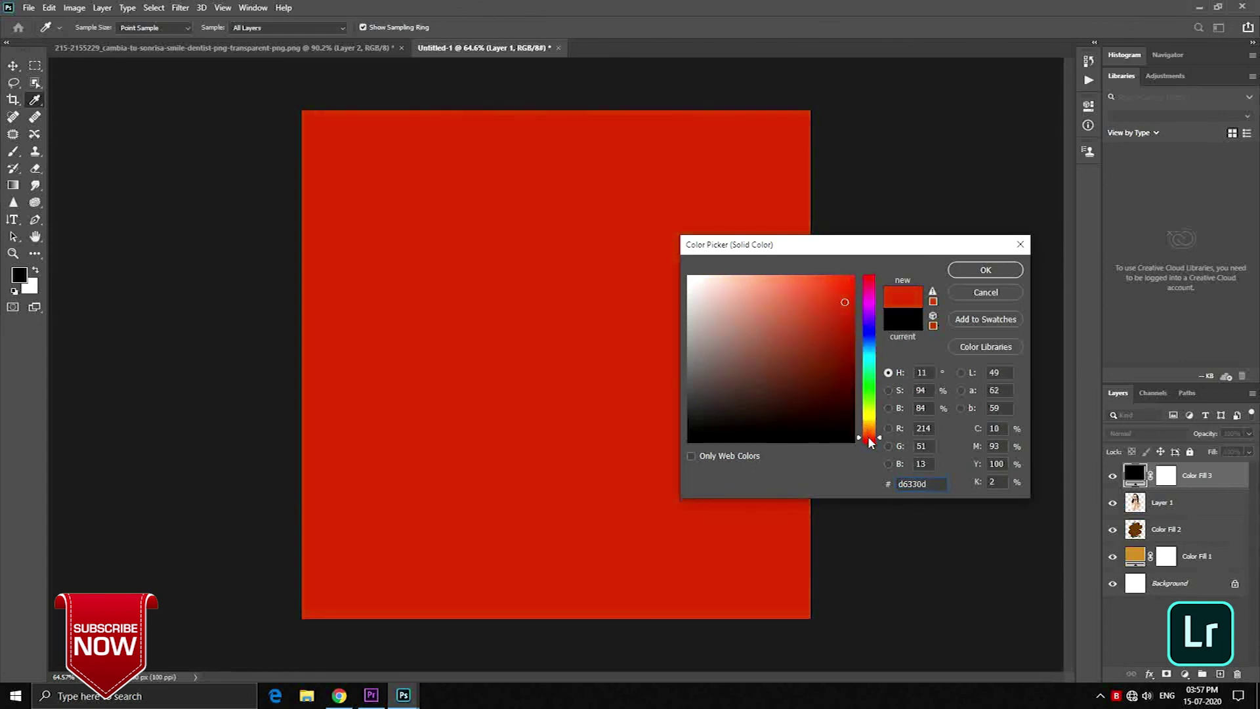
pyautogui.click(971, 271)
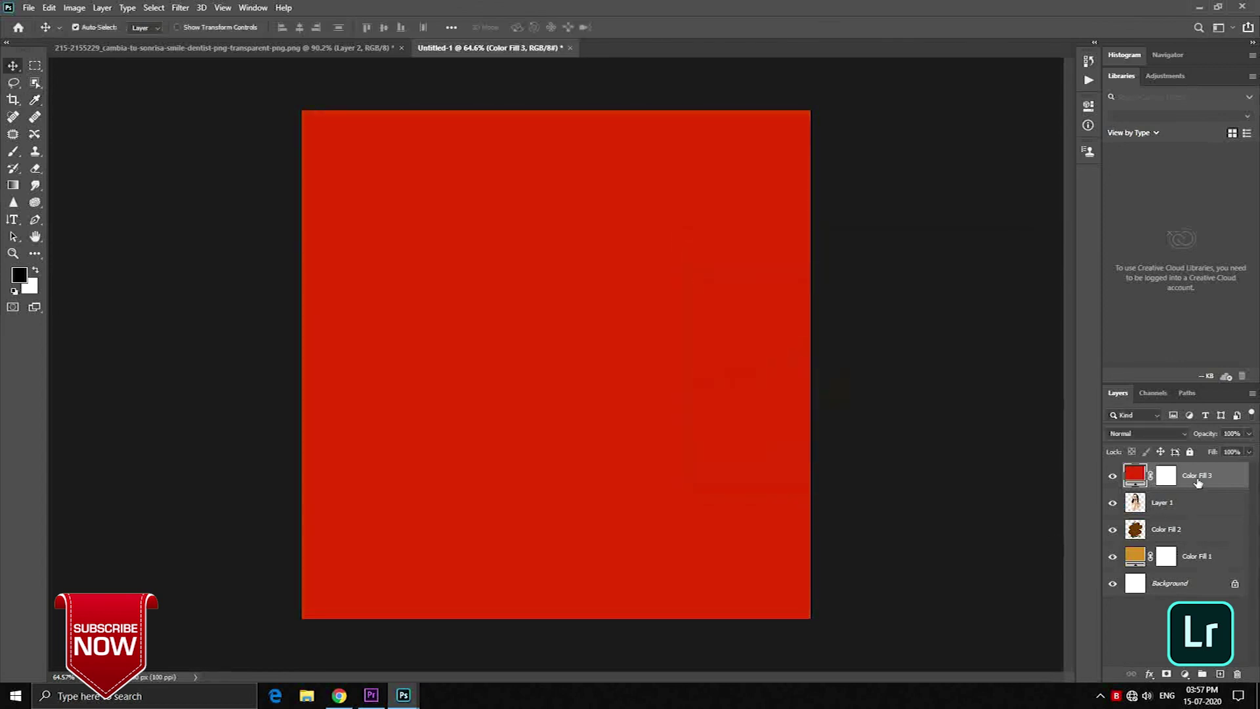
pyautogui.rightClick(1191, 479)
# Clip Color Fill 3 to the woman's layer and set it to Overlay at about 70% opacity
pyautogui.click(1076, 378)
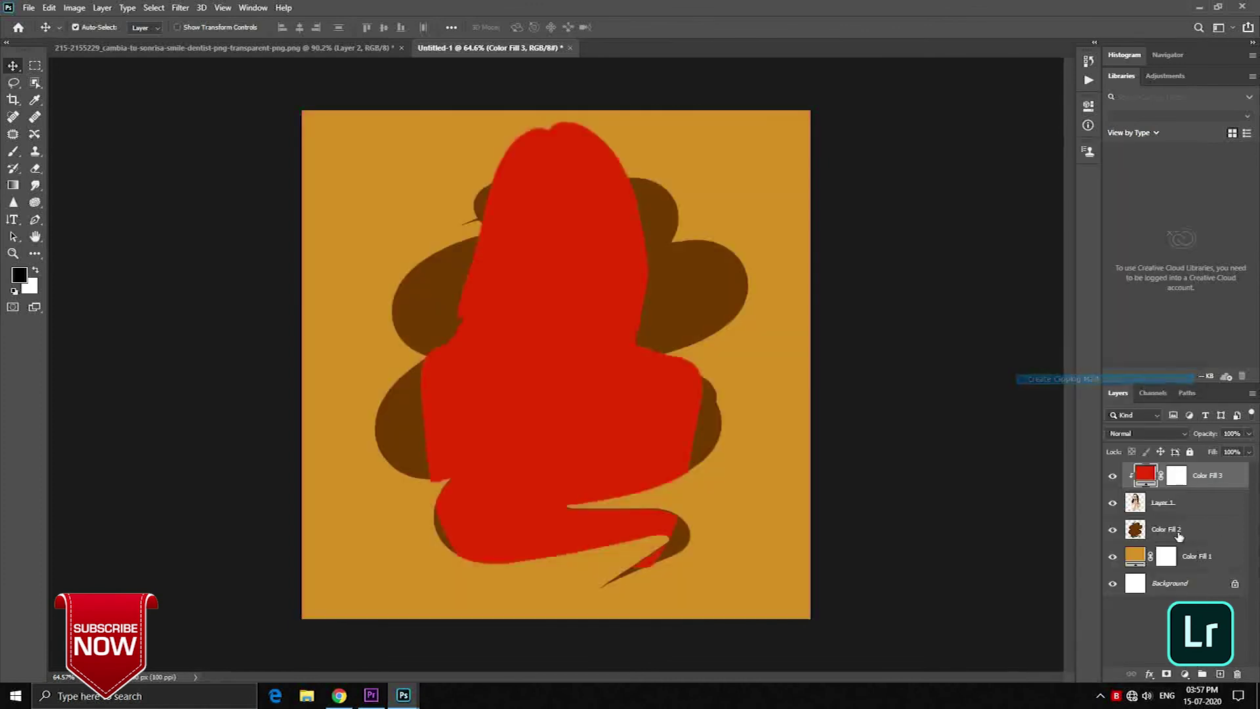
pyautogui.click(1155, 433)
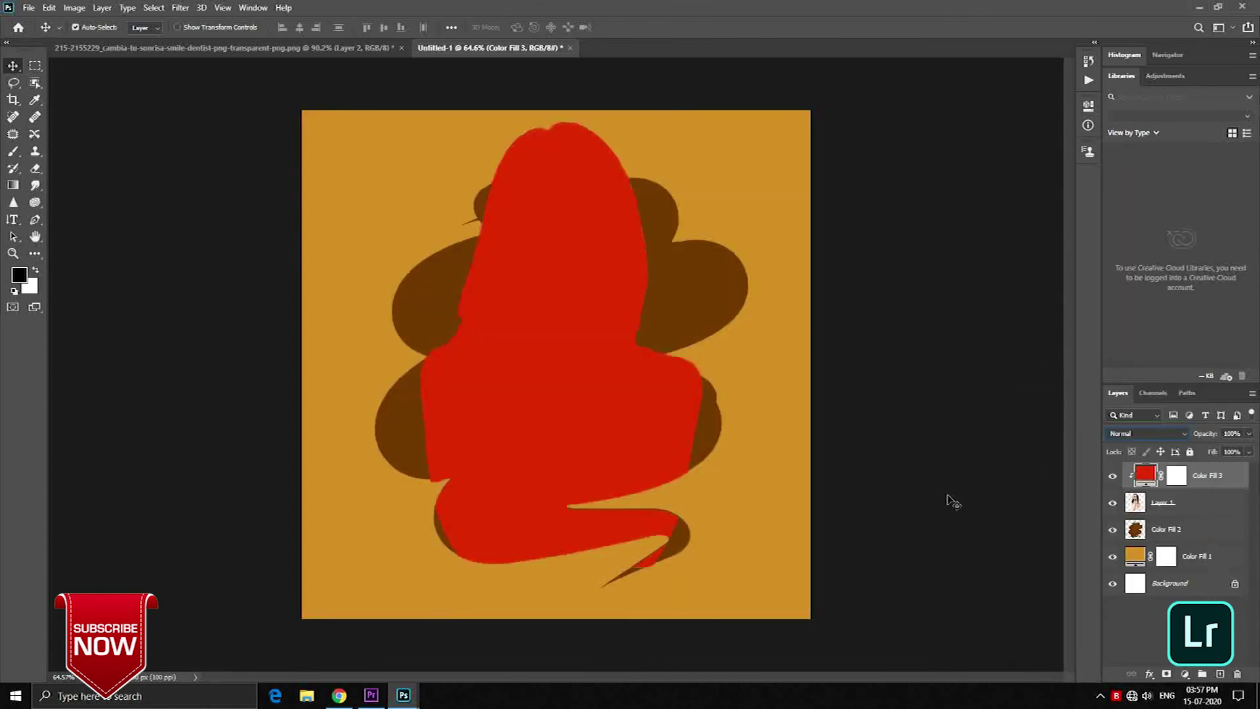
pyautogui.click(1113, 476)
pyautogui.click(1148, 433)
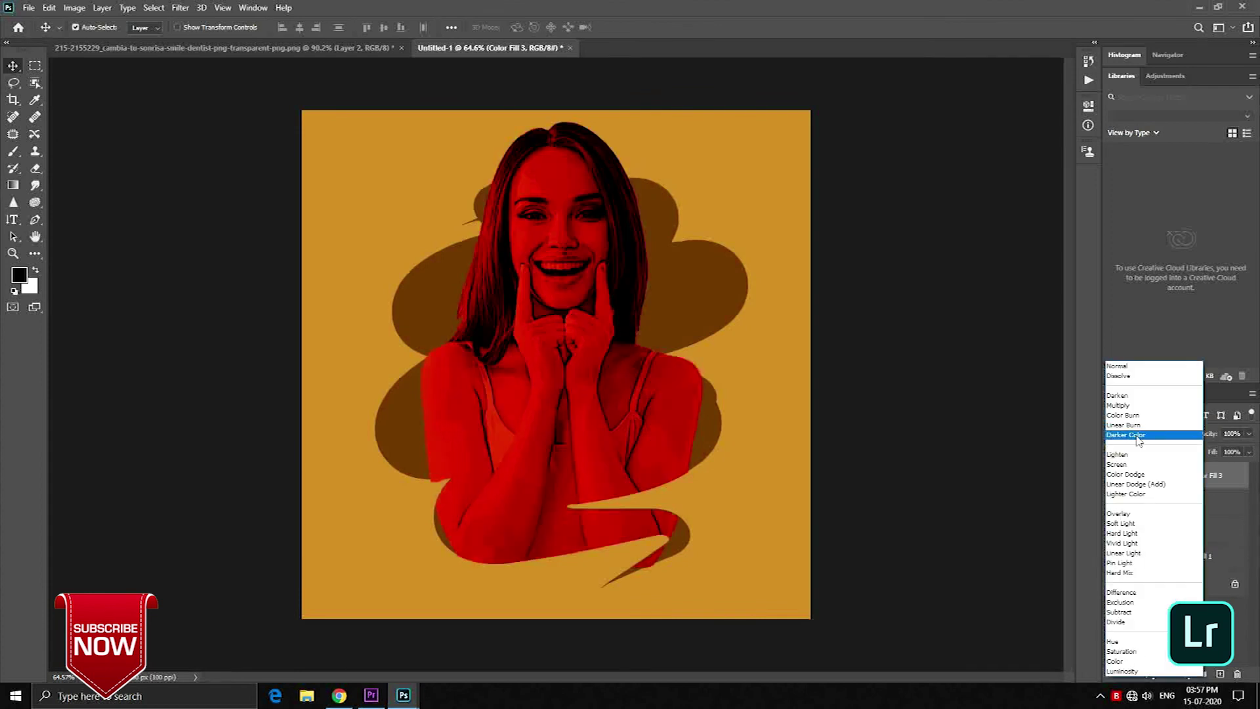
pyautogui.click(1129, 516)
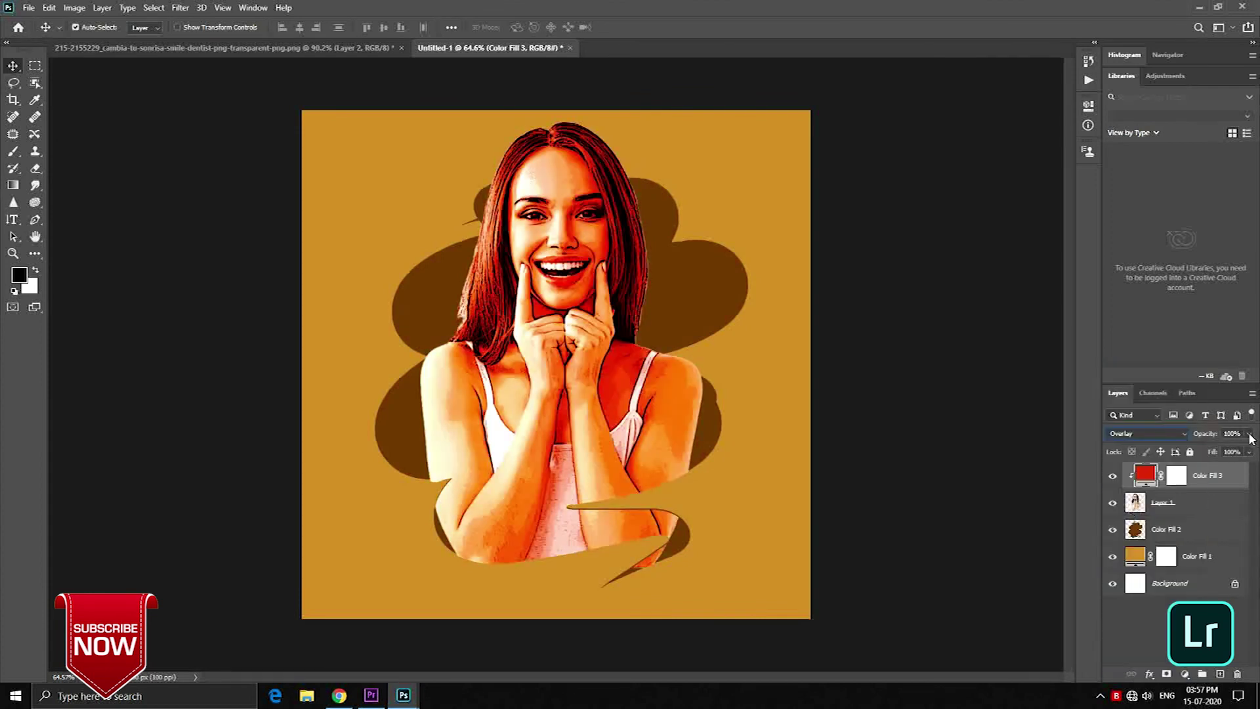
pyautogui.moveTo(1205, 438); pyautogui.dragTo(1184, 443)
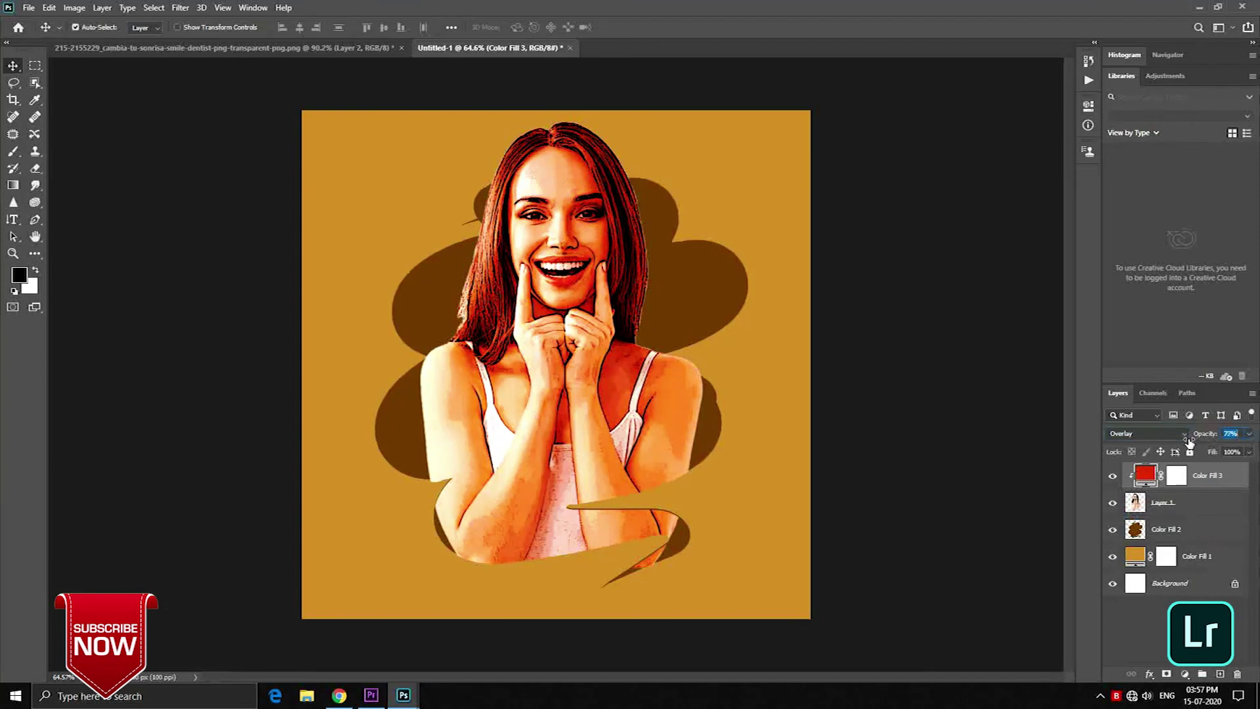